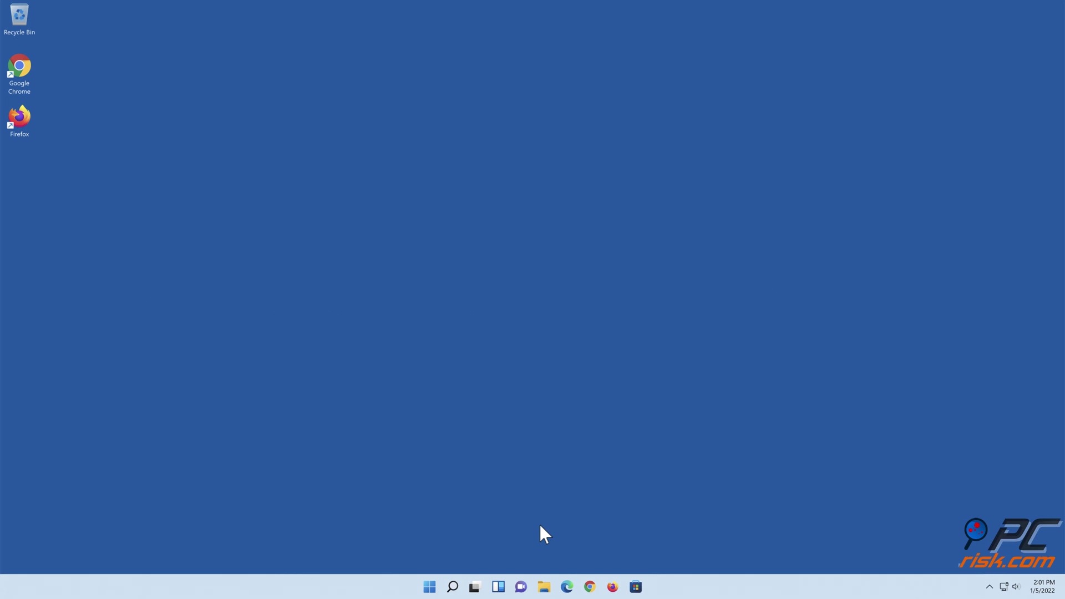
- Download the Origin Windows client installer from origin.com in Edge and close the browser
{"action": "left_click", "coordinate": [567, 587]}
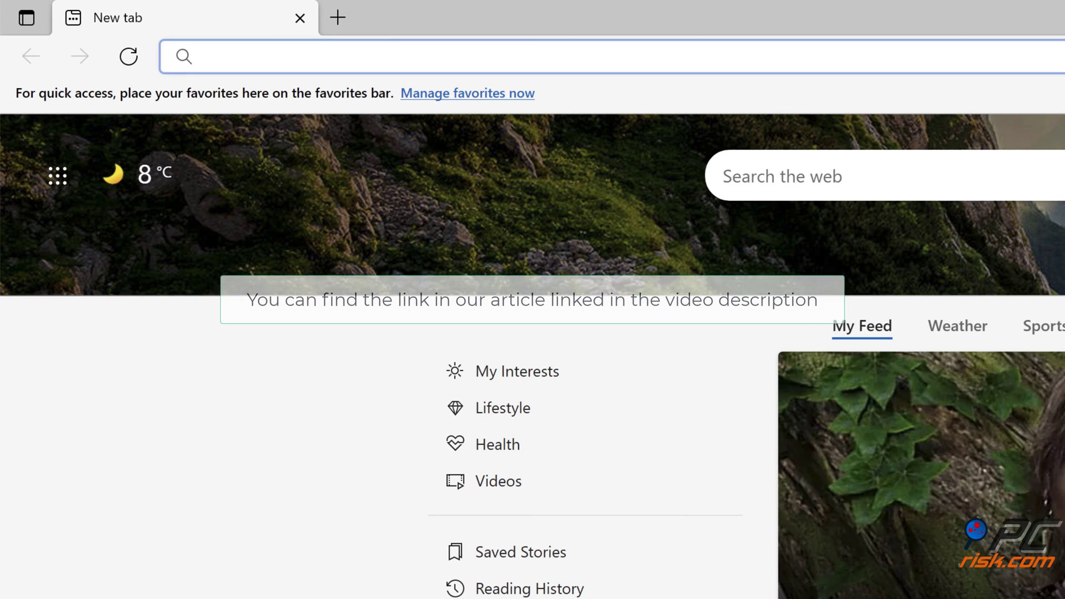
{"action": "type", "text": "https://www.origin.com/usa/en-us/store/download"}
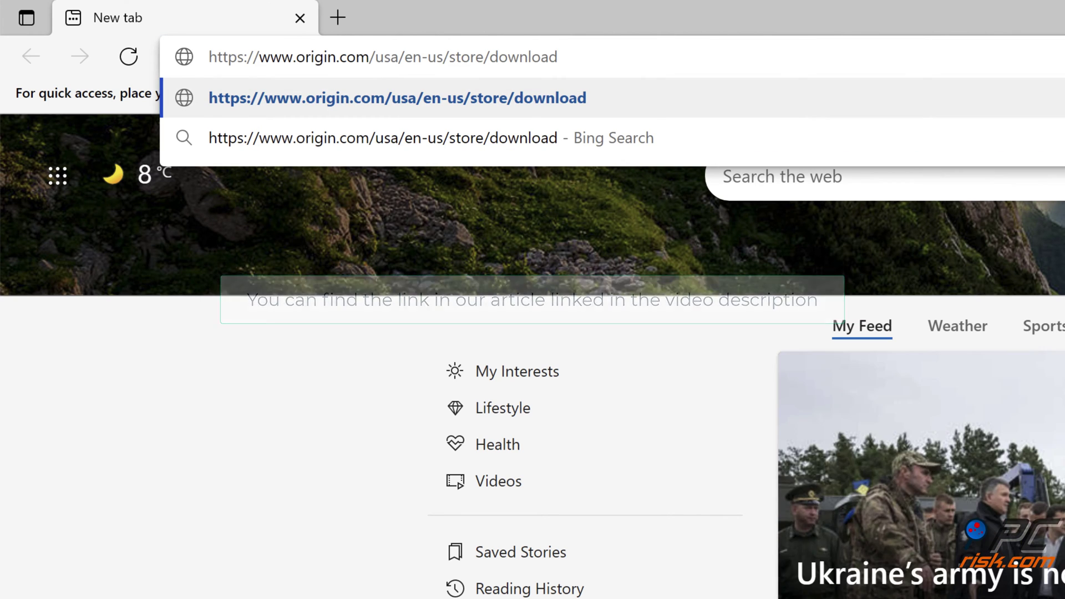
{"action": "key", "text": "Return"}
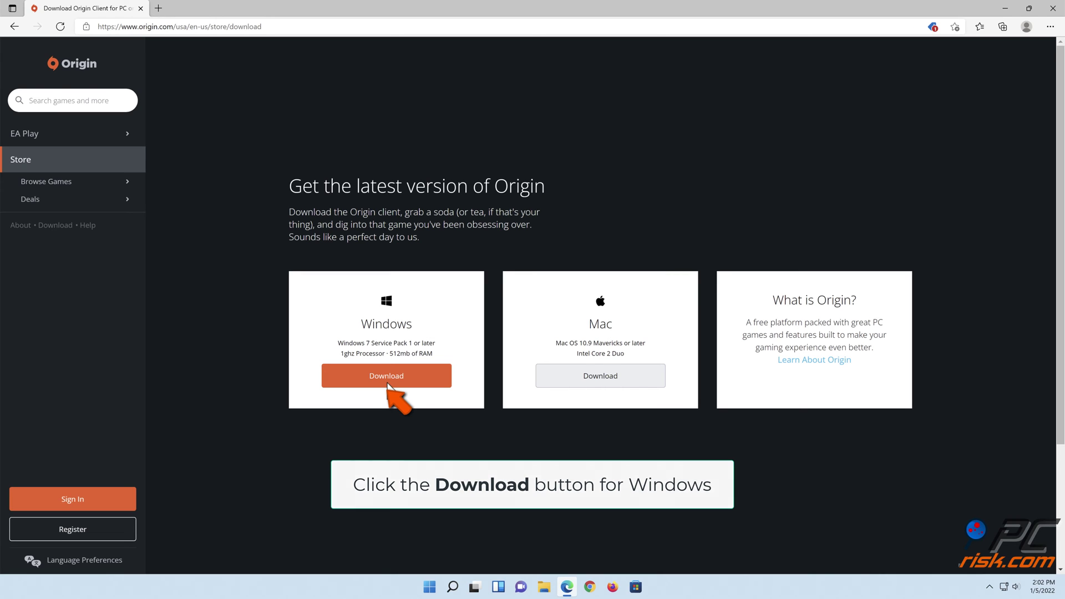
{"action": "left_click", "coordinate": [388, 385]}
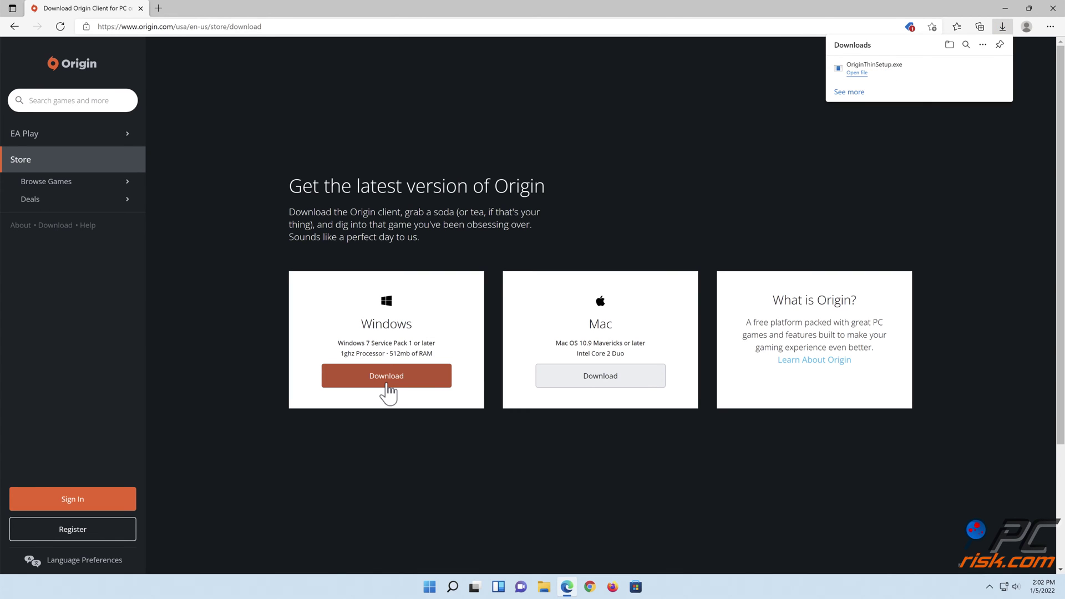
{"action": "left_click", "coordinate": [1052, 10]}
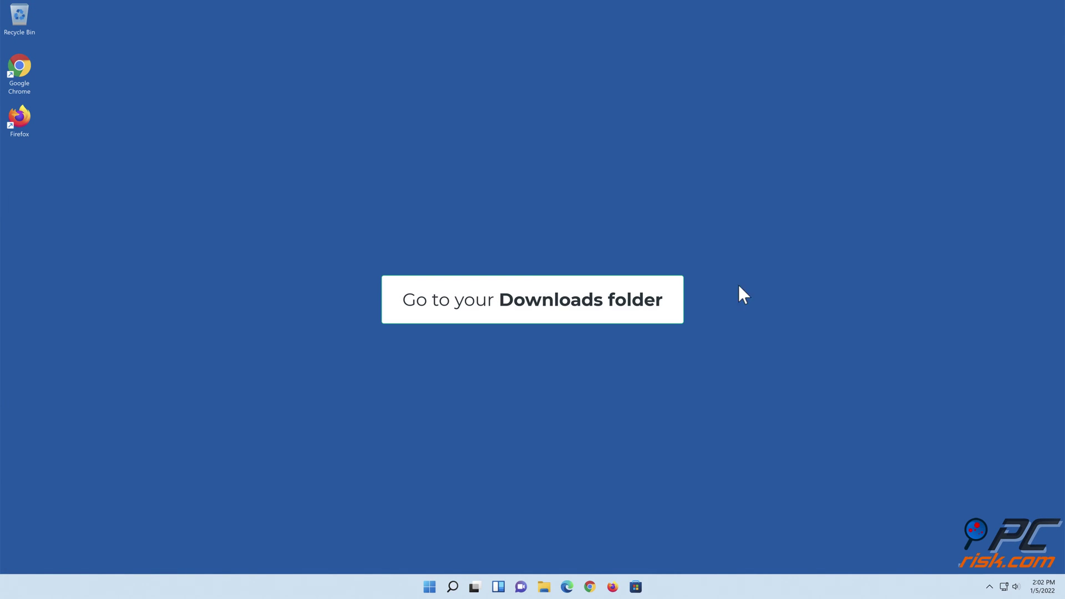
- Run OriginThinSetup from the Downloads folder as administrator
{"action": "left_click", "coordinate": [546, 587]}
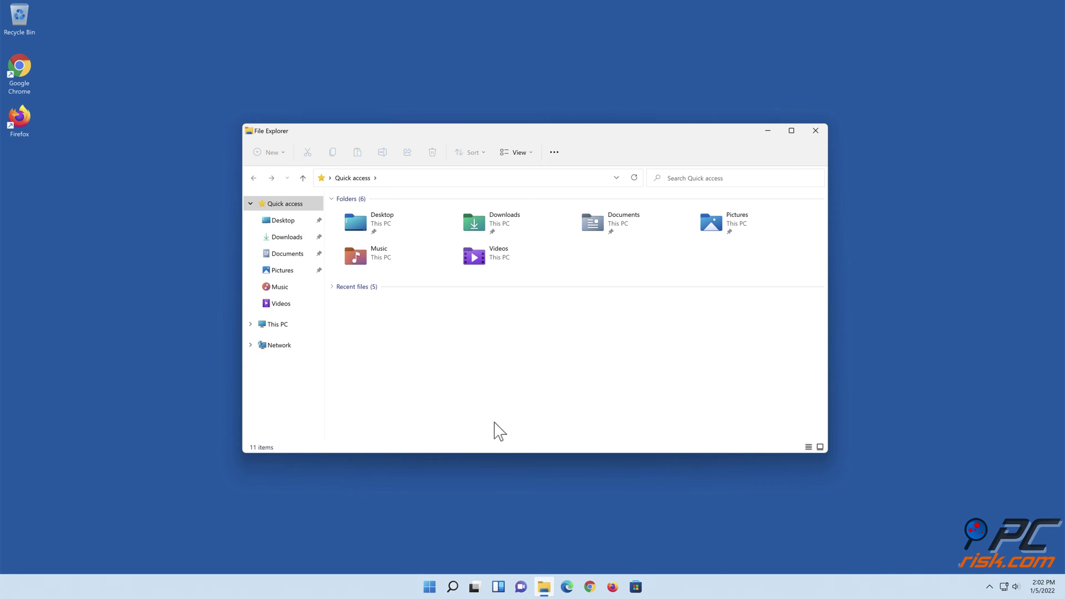
{"action": "double_click", "coordinate": [505, 224]}
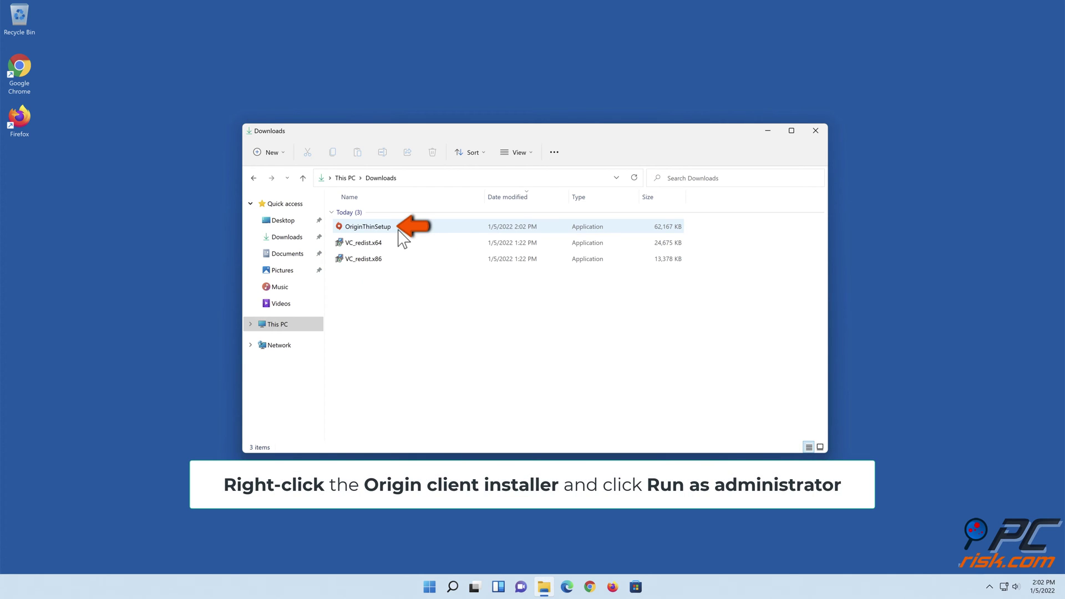
{"action": "left_click", "coordinate": [386, 230]}
{"action": "right_click", "coordinate": [386, 237]}
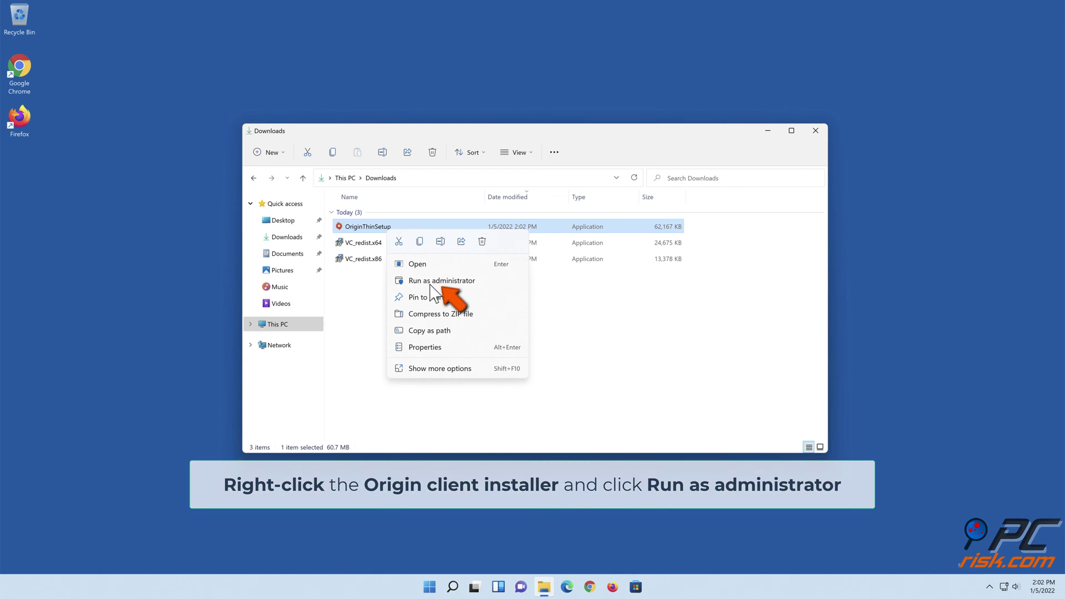
{"action": "left_click", "coordinate": [430, 283]}
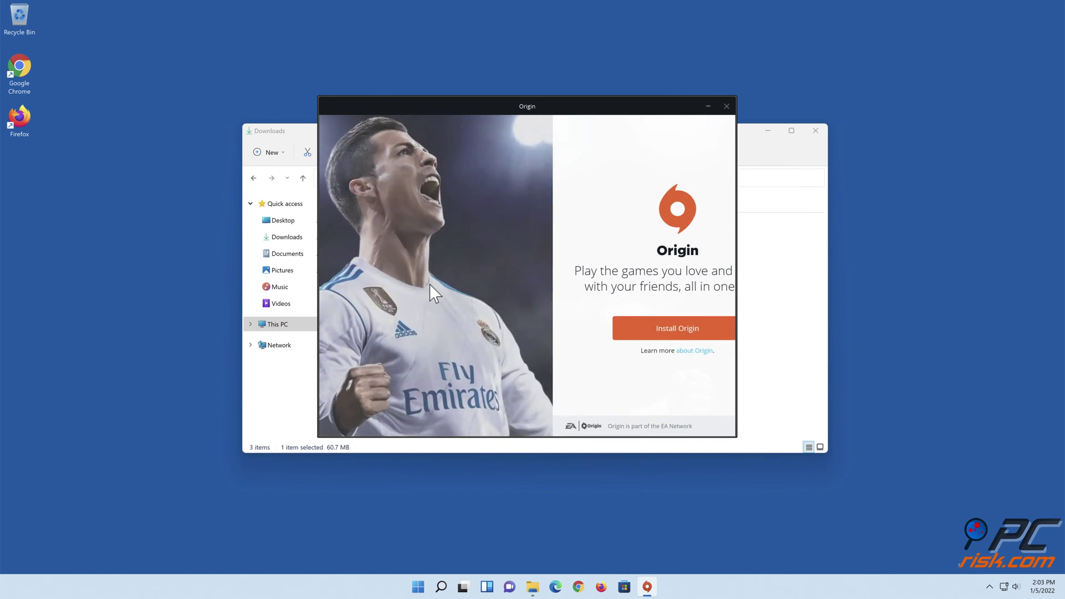
- Accept the Origin EULA and install with the default options
{"action": "left_click", "coordinate": [814, 132]}
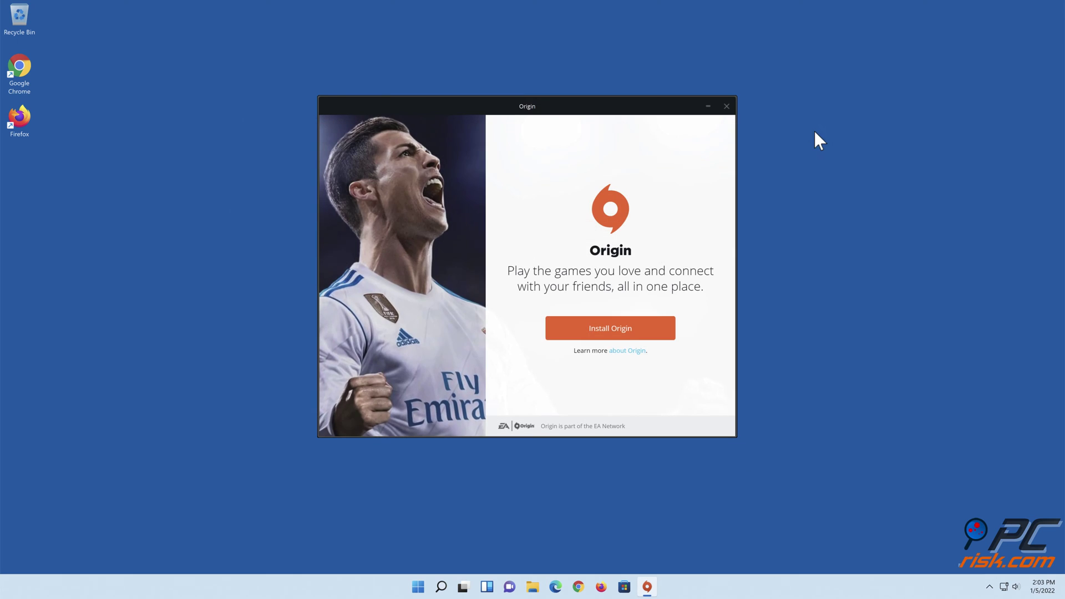
{"action": "left_click", "coordinate": [608, 333]}
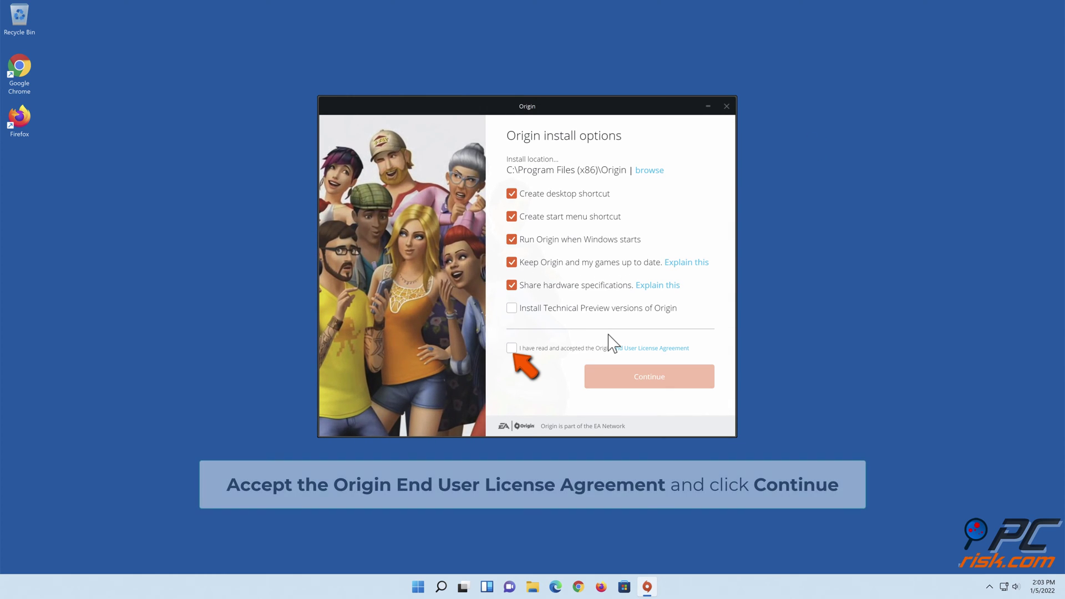
{"action": "left_click", "coordinate": [511, 348]}
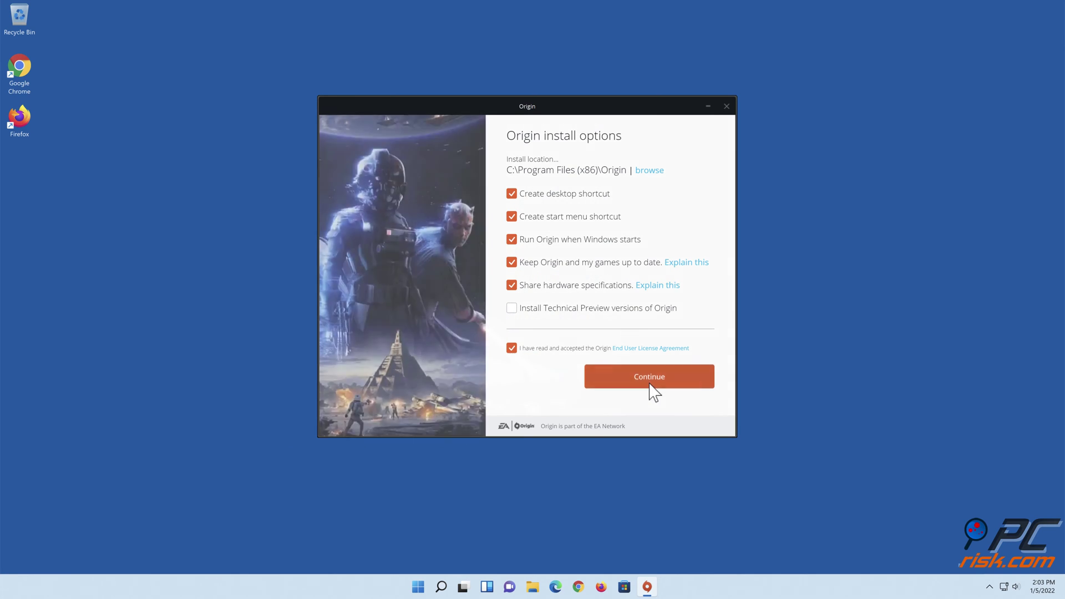
{"action": "left_click", "coordinate": [652, 391]}
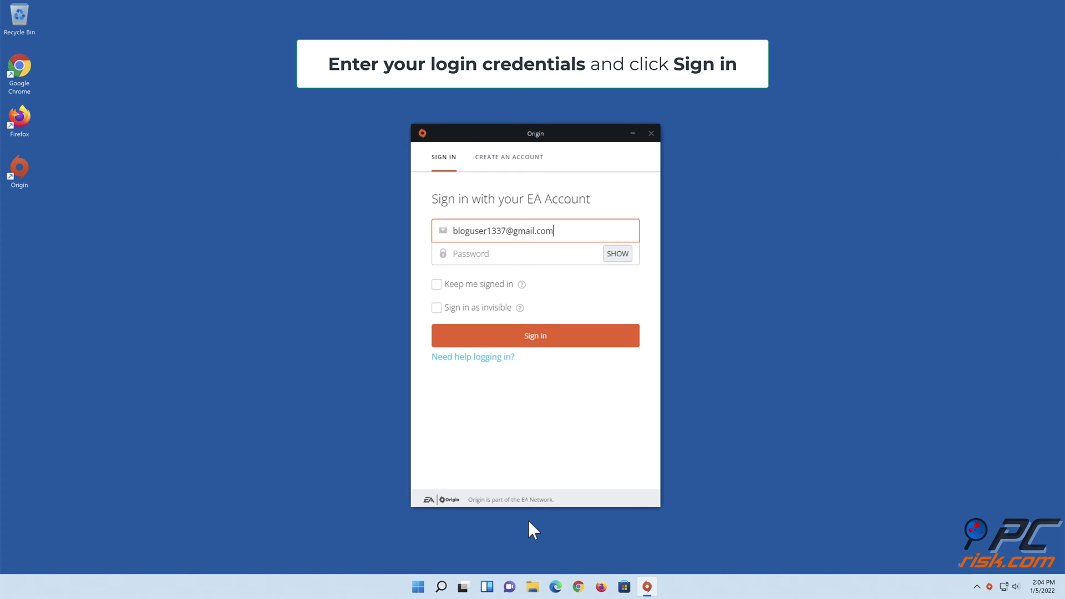
- Sign in to the EA account with email and password, then close Origin
{"action": "left_click", "coordinate": [513, 253]}
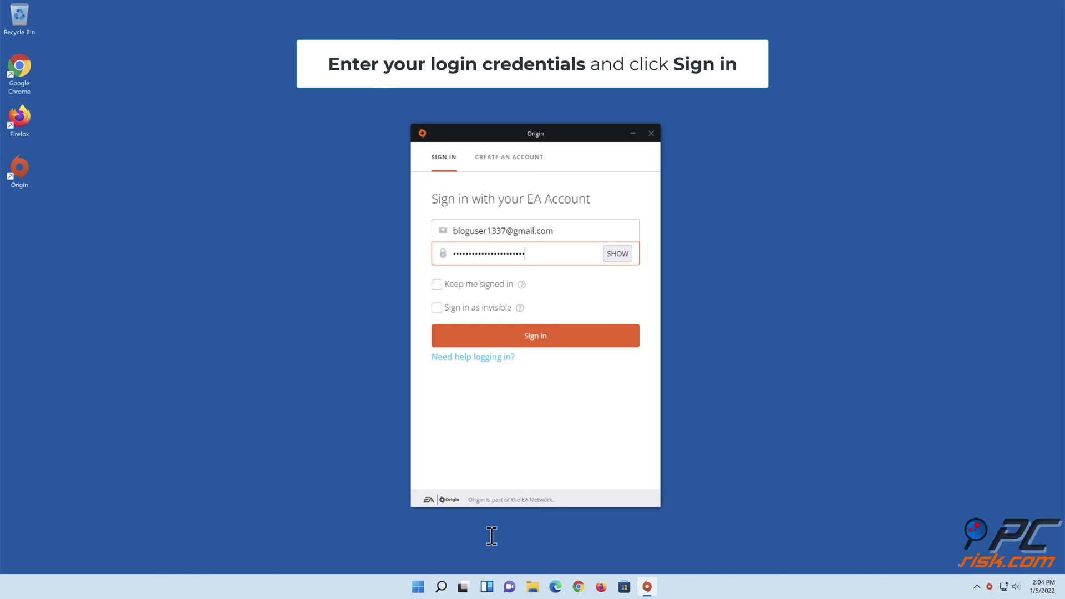
{"action": "left_click", "coordinate": [537, 341]}
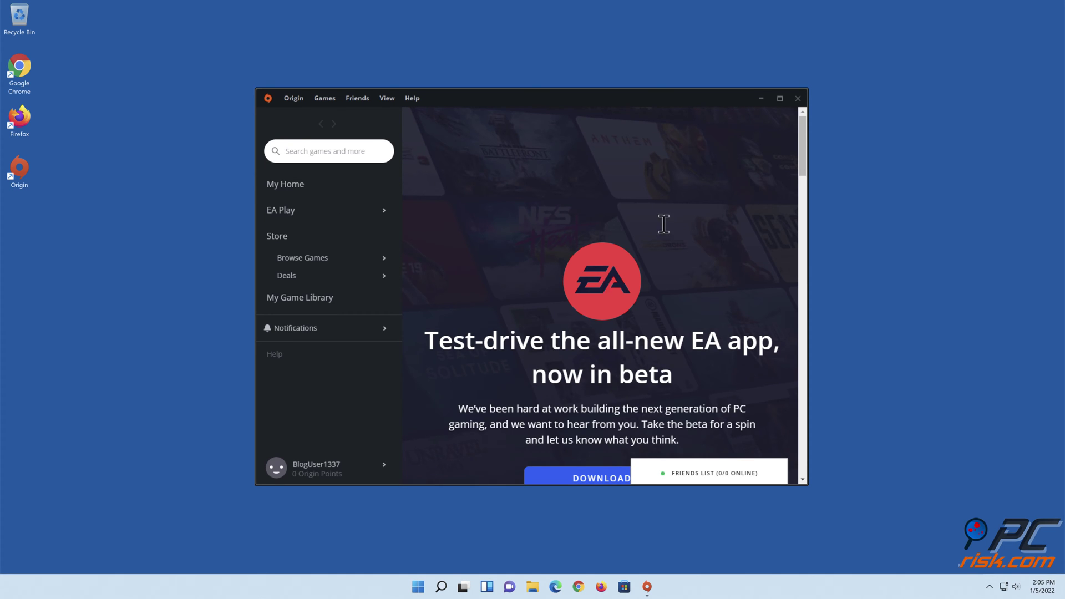
{"action": "left_click", "coordinate": [799, 98]}
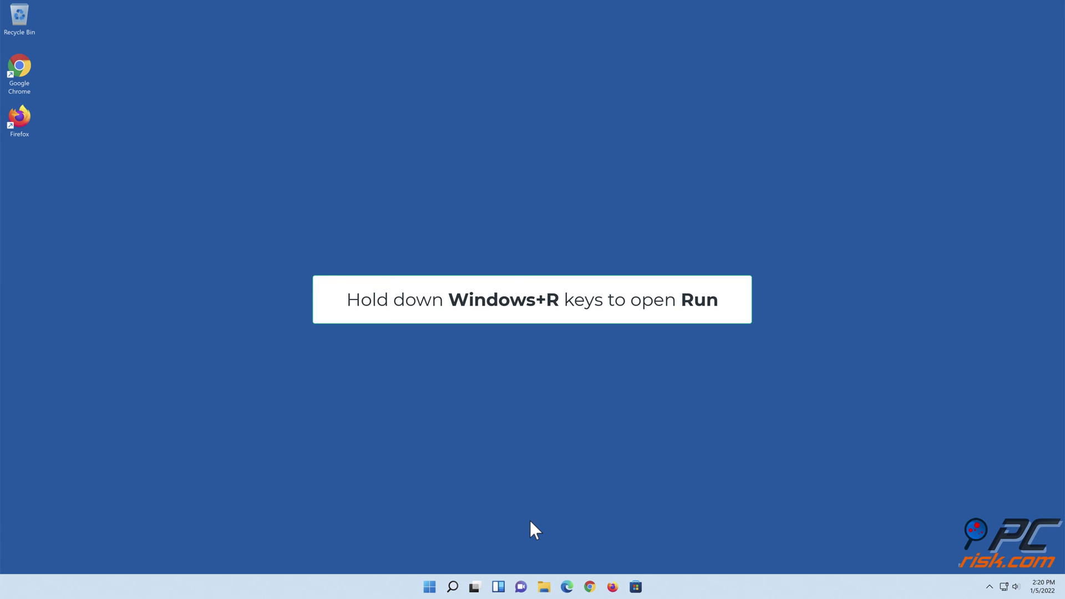
- Launch Disk Cleanup for drive C: via cleanmgr in the Run dialog
{"action": "key", "text": "super+r"}
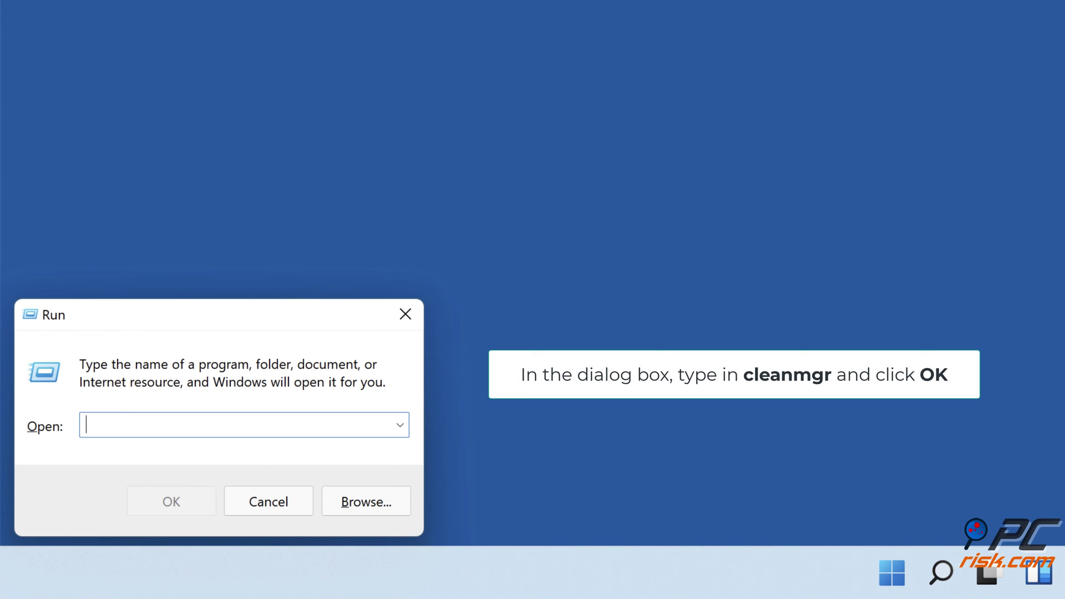
{"action": "type", "text": "cleanmgr"}
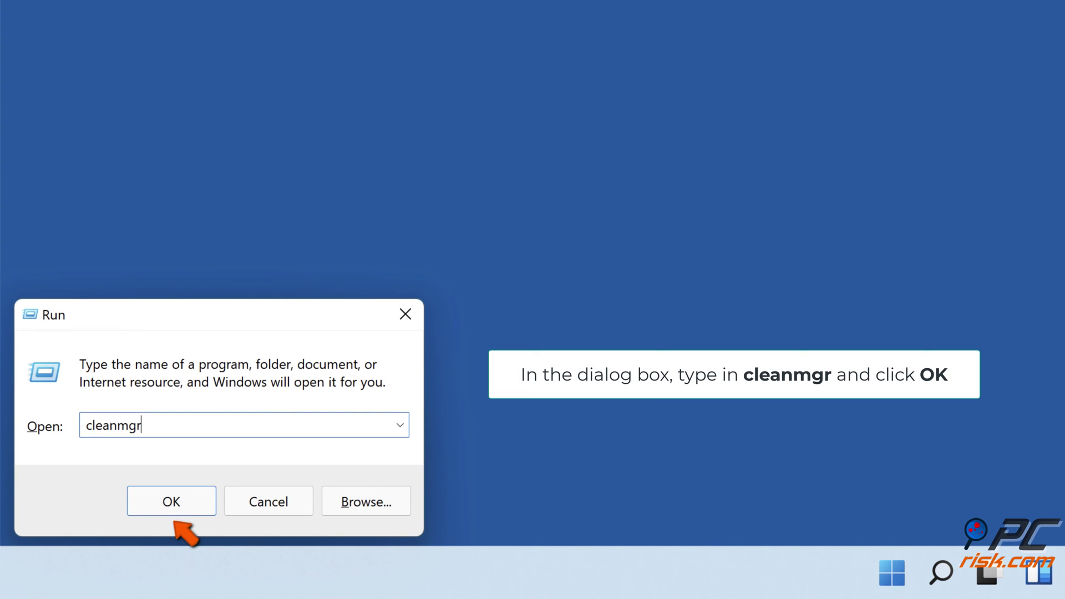
{"action": "left_click", "coordinate": [172, 507]}
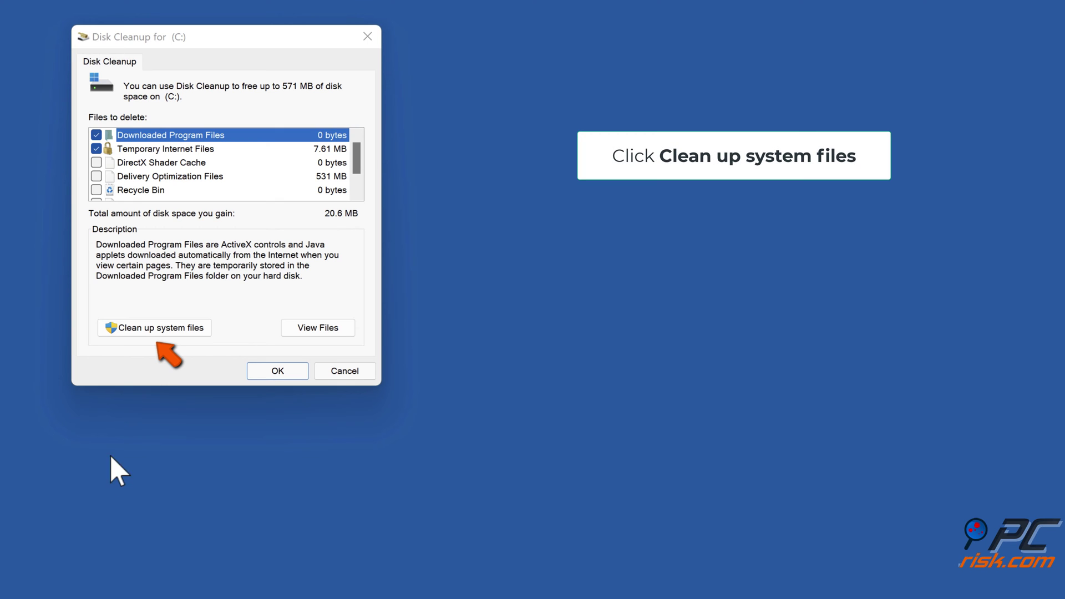
- Clean up system files, ticking Windows Update Cleanup, Delivery Optimization and all categories, and delete them
{"action": "left_click", "coordinate": [156, 331]}
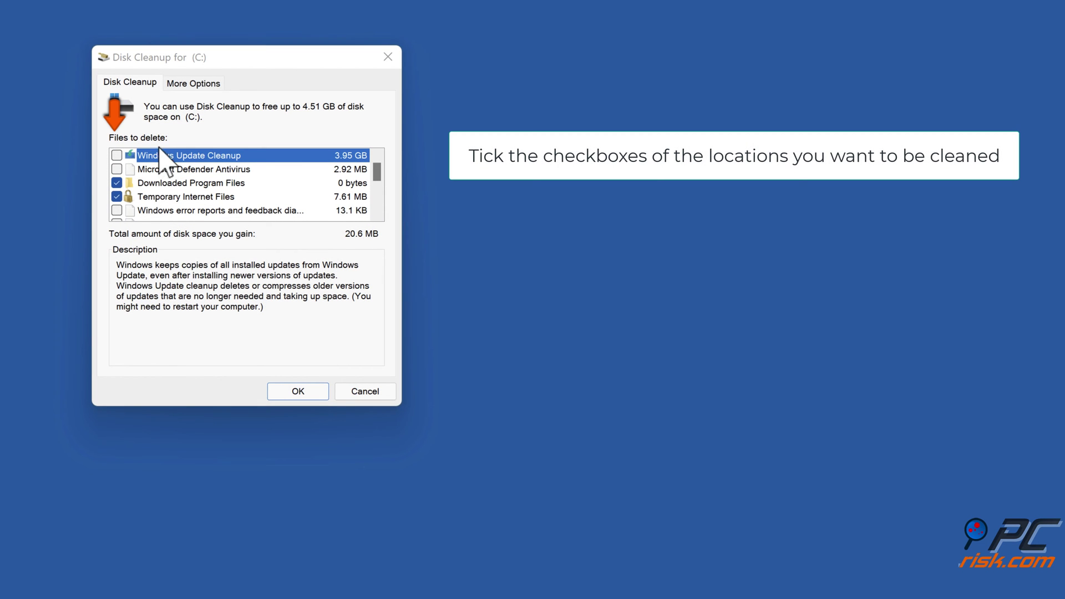
{"action": "left_click", "coordinate": [117, 156]}
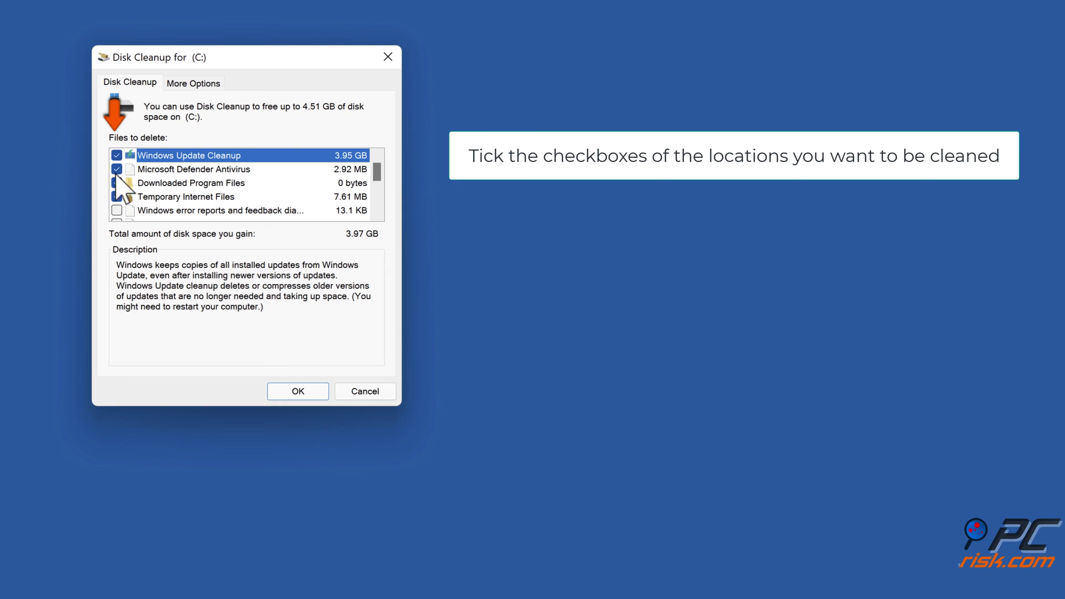
{"action": "scroll", "coordinate": [119, 215], "scroll_direction": "down", "scroll_amount": 1}
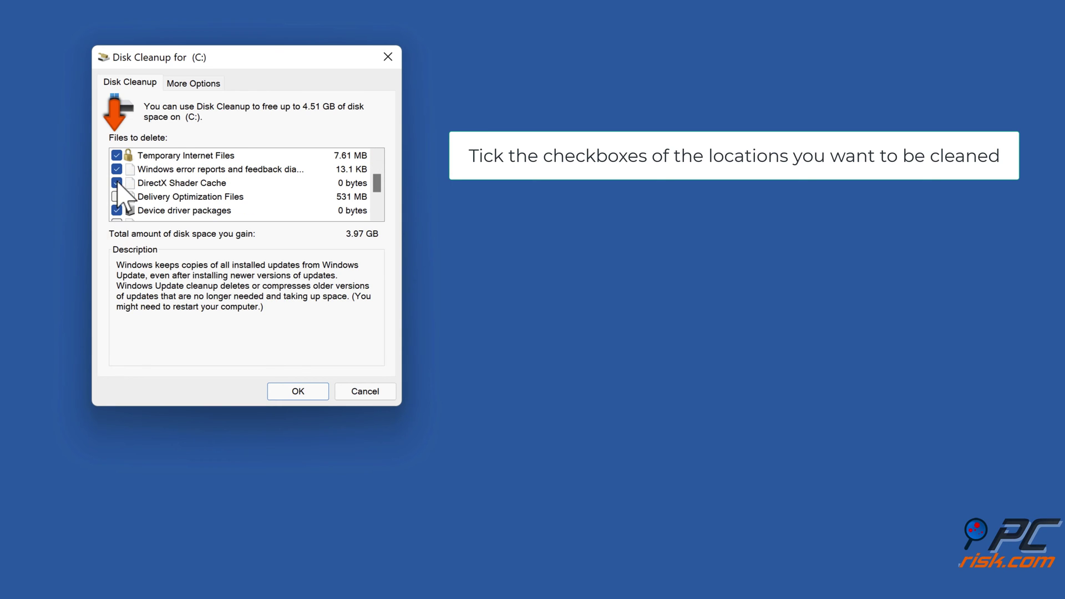
{"action": "left_click", "coordinate": [117, 197]}
{"action": "scroll", "coordinate": [126, 200], "scroll_direction": "down", "scroll_amount": 1}
{"action": "left_click", "coordinate": [117, 168]}
{"action": "left_click", "coordinate": [117, 182]}
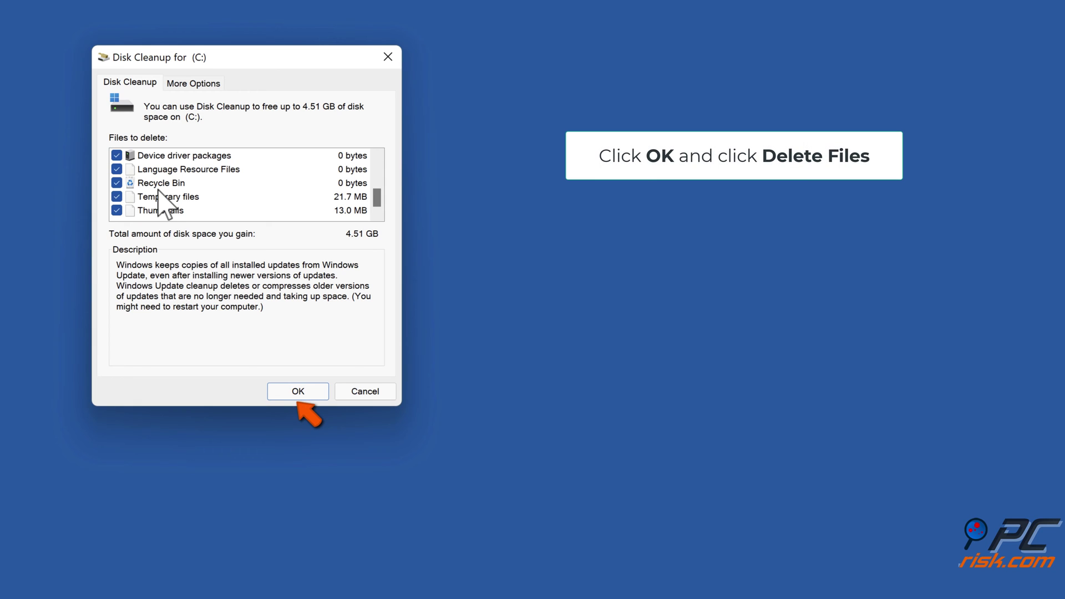
{"action": "left_click", "coordinate": [297, 391]}
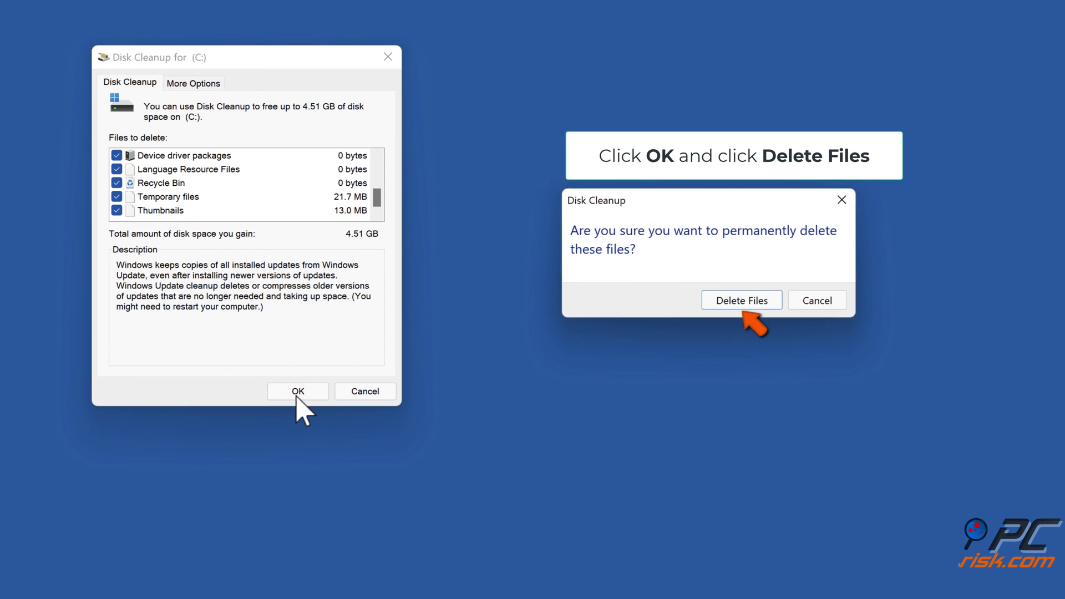
{"action": "left_click", "coordinate": [743, 305]}
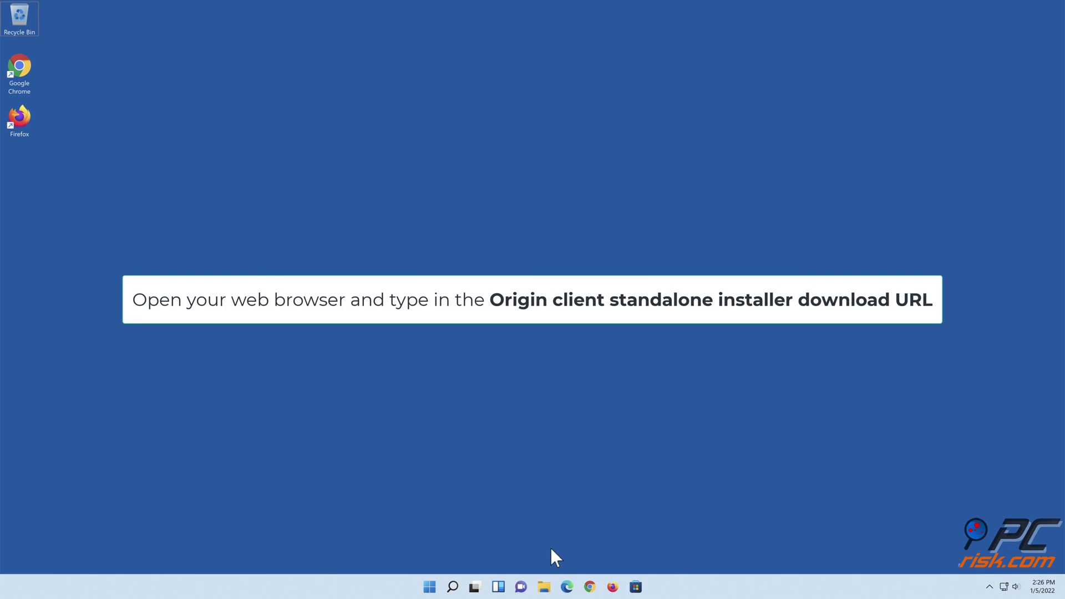
- Download the standalone OriginSetup.exe from the pasted download.dm.origin.com link and close Edge
{"action": "left_click", "coordinate": [567, 587]}
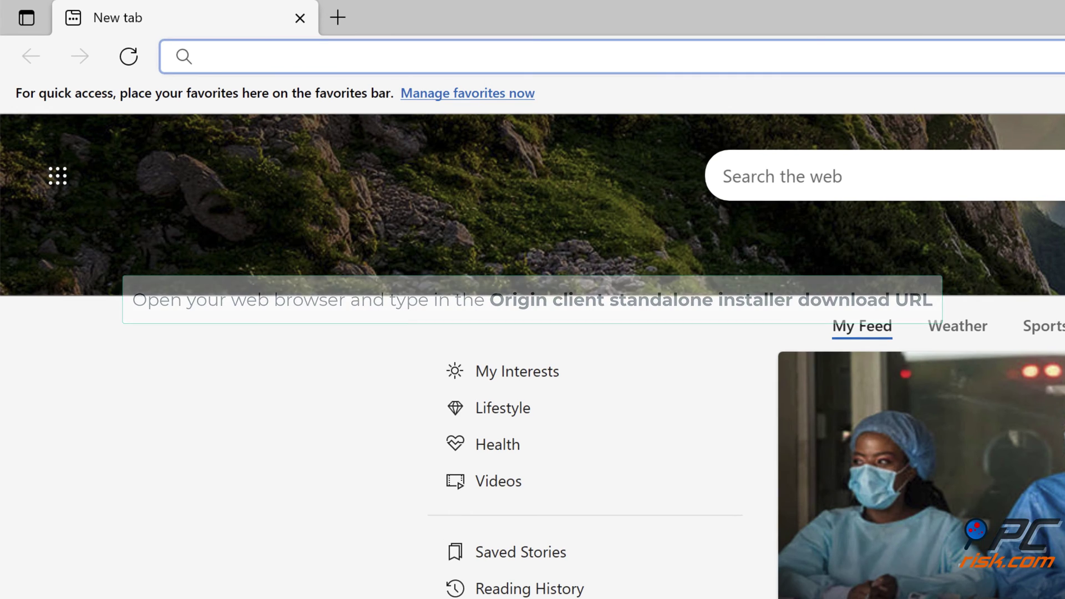
{"action": "type", "text": "https://download.dm.origin.com/origin/live/OriginSetup.exe"}
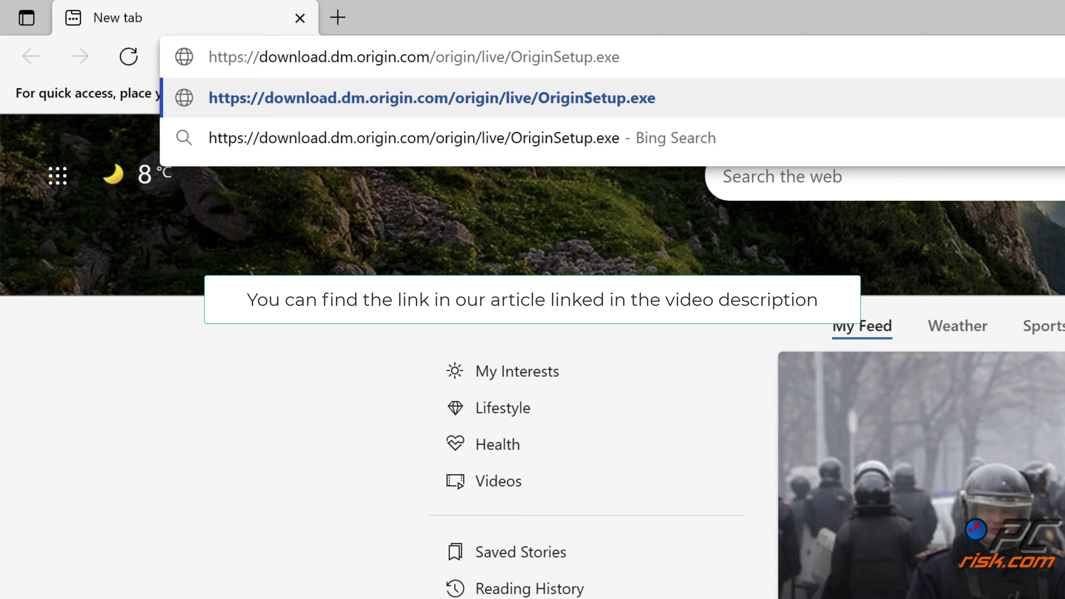
{"action": "key", "text": "Return"}
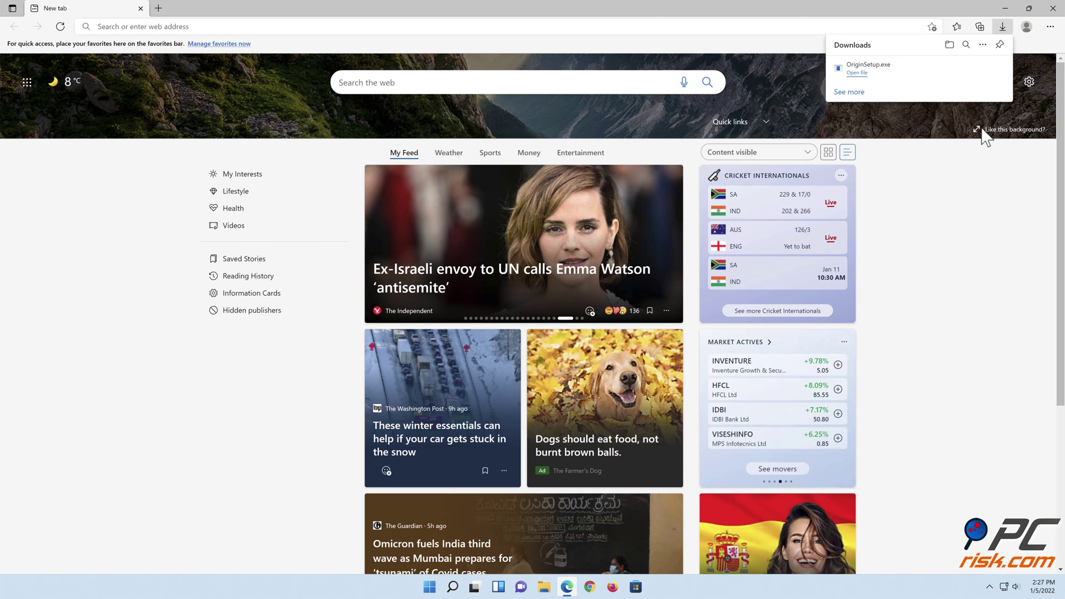
{"action": "left_click", "coordinate": [1051, 9]}
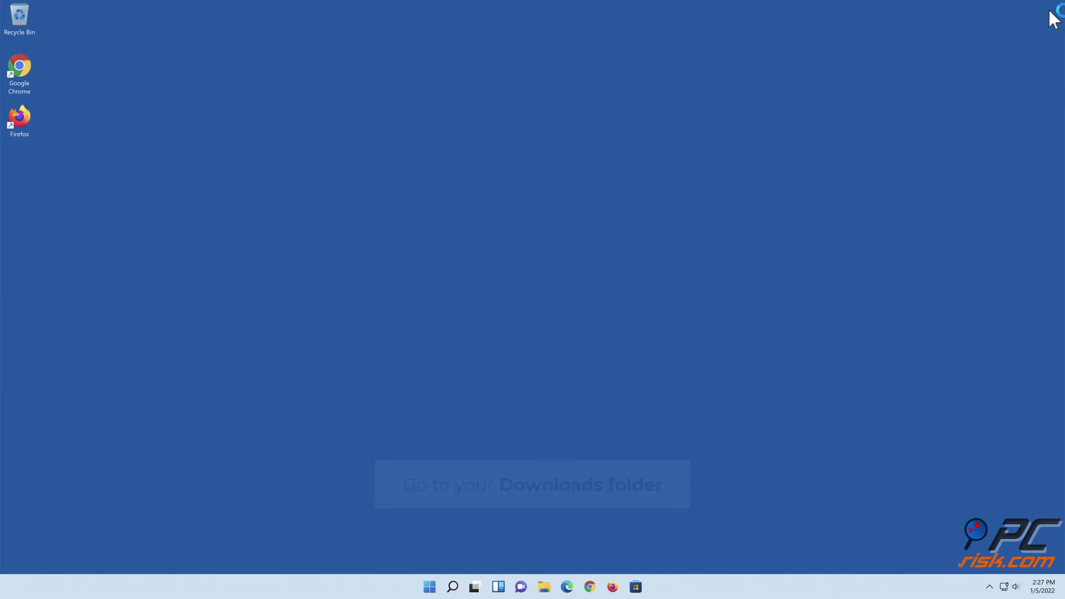
- Run OriginSetup from the Downloads folder and close File Explorer
{"action": "left_click", "coordinate": [543, 587]}
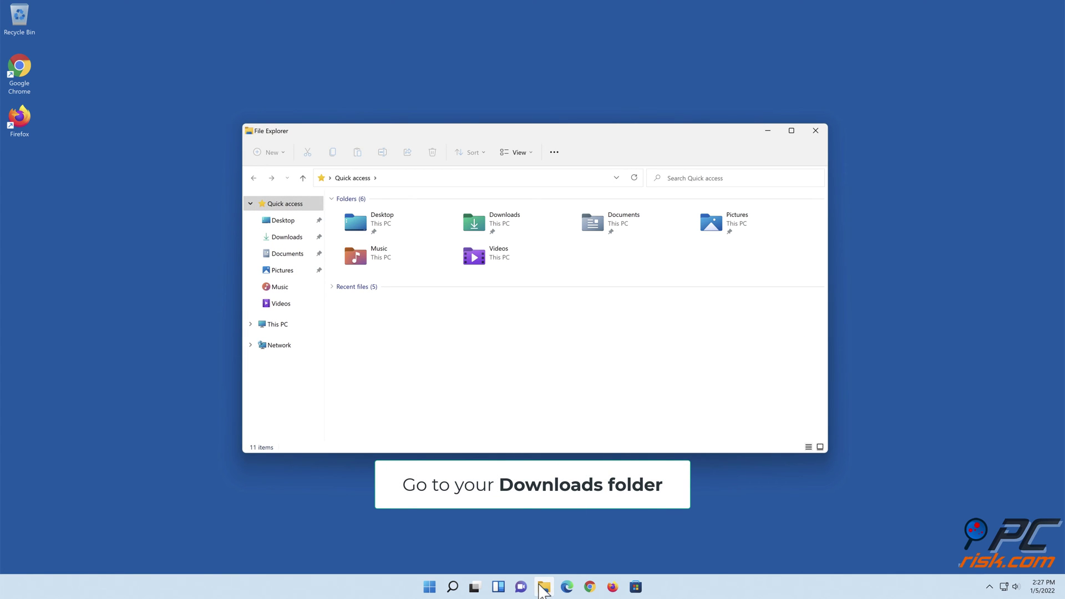
{"action": "double_click", "coordinate": [497, 233]}
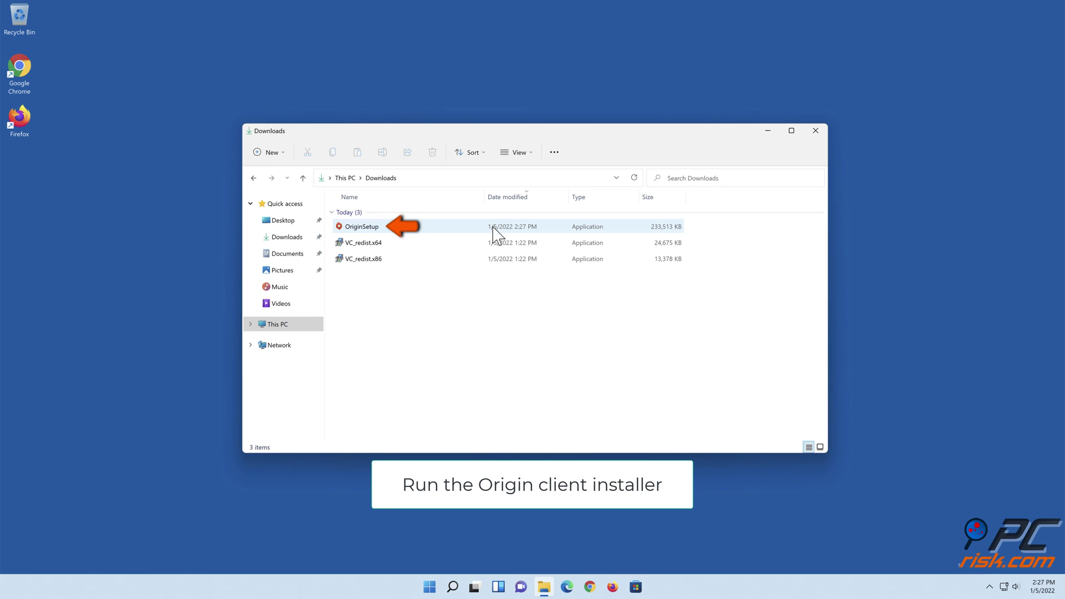
{"action": "double_click", "coordinate": [371, 232]}
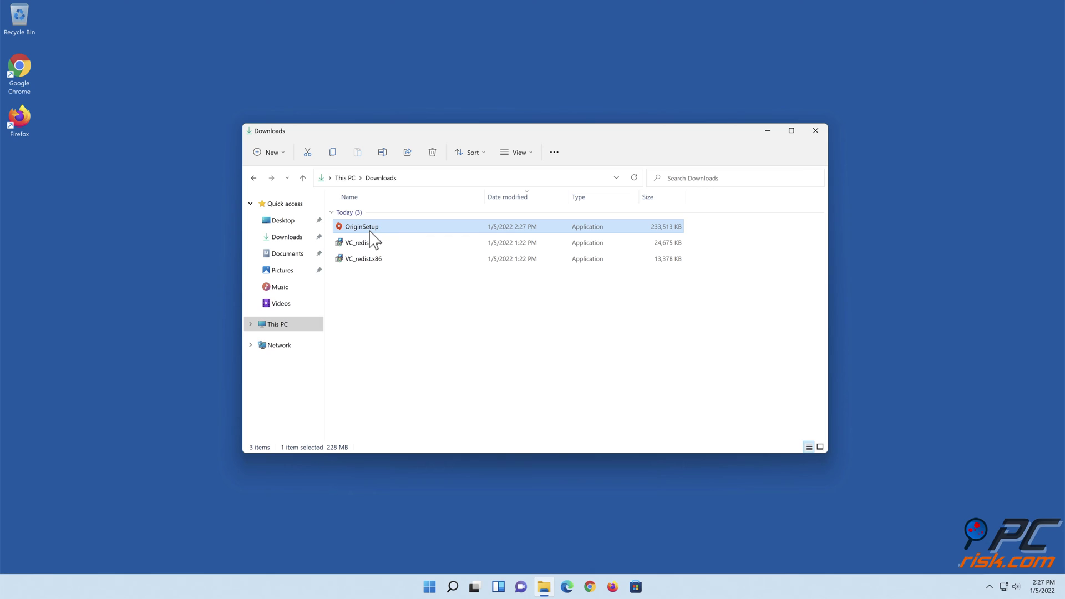
{"action": "left_click", "coordinate": [815, 131]}
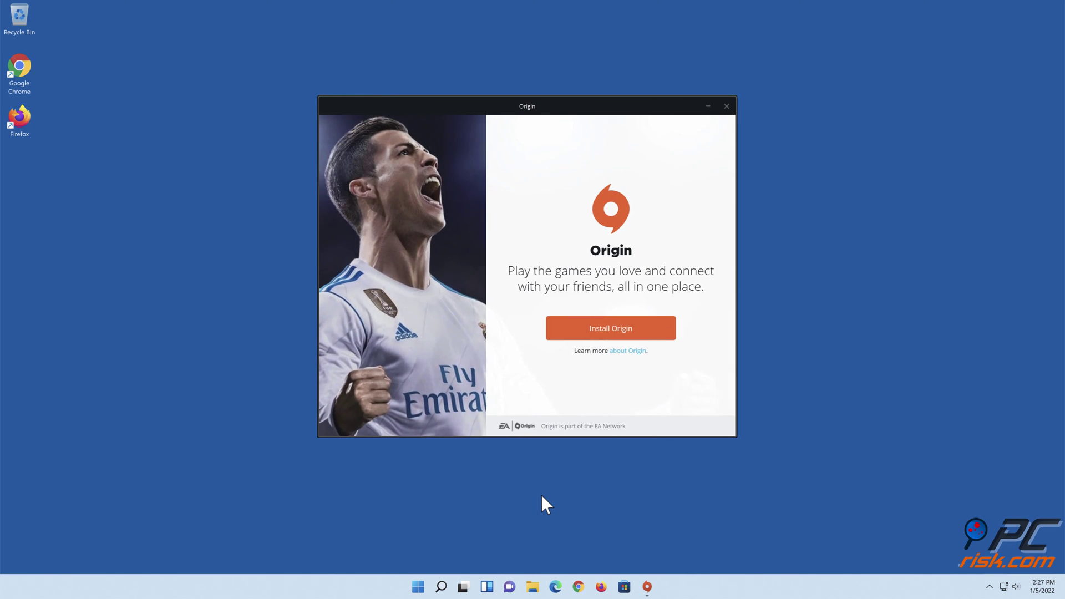
- Accept the Origin EULA and install with the default options via the standalone installer
{"action": "left_click", "coordinate": [605, 337]}
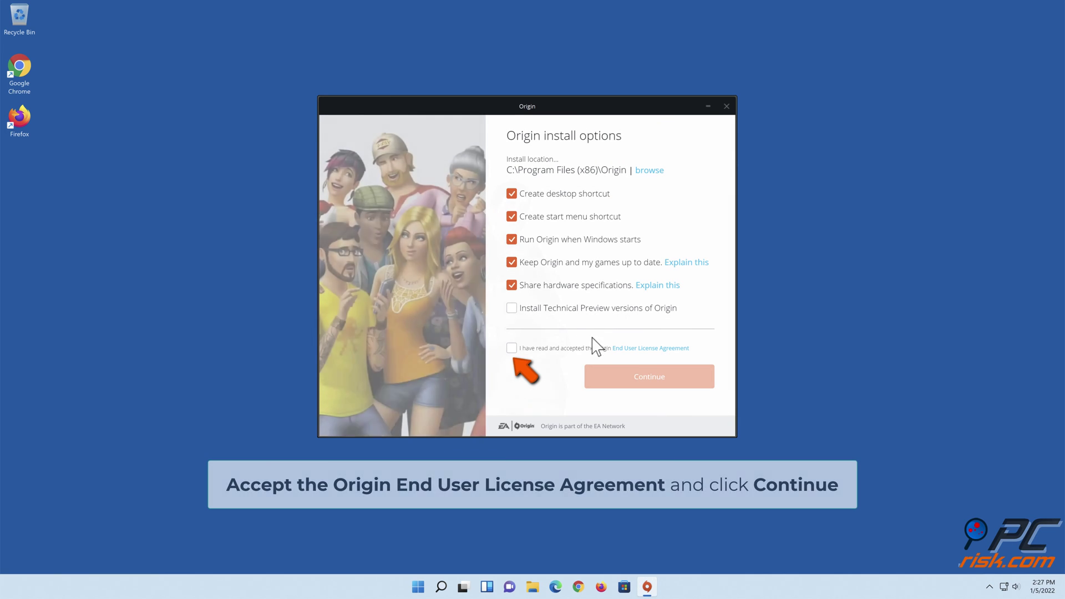
{"action": "left_click", "coordinate": [512, 349]}
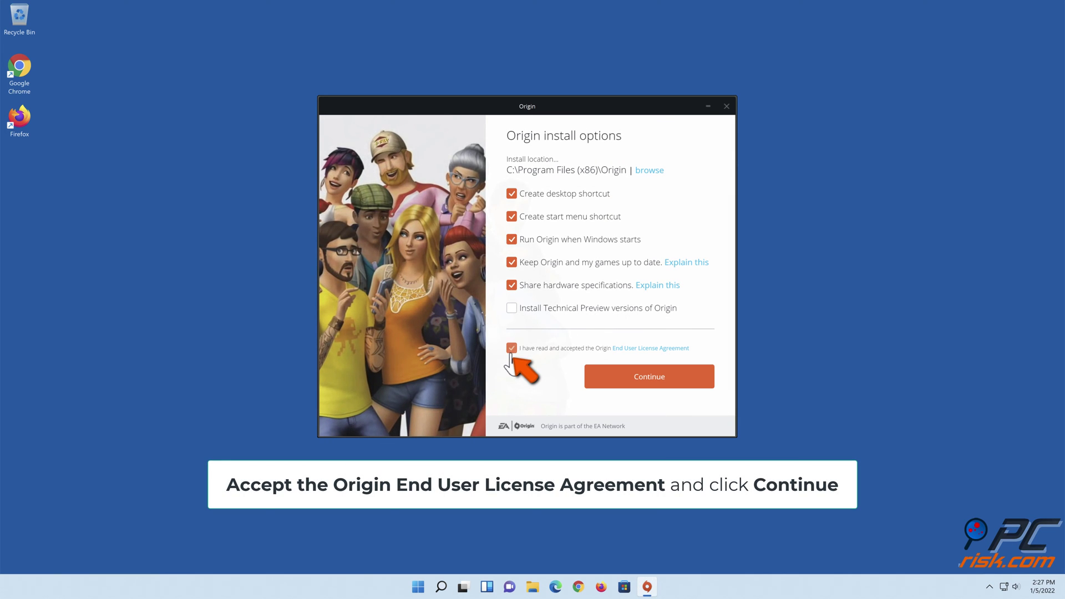
{"action": "left_click", "coordinate": [648, 396]}
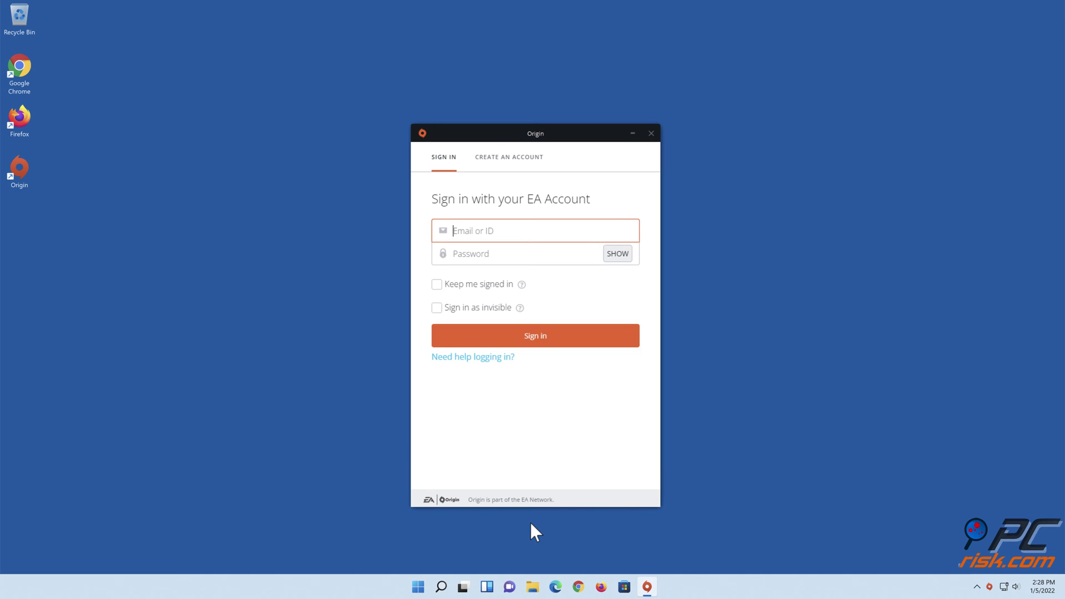
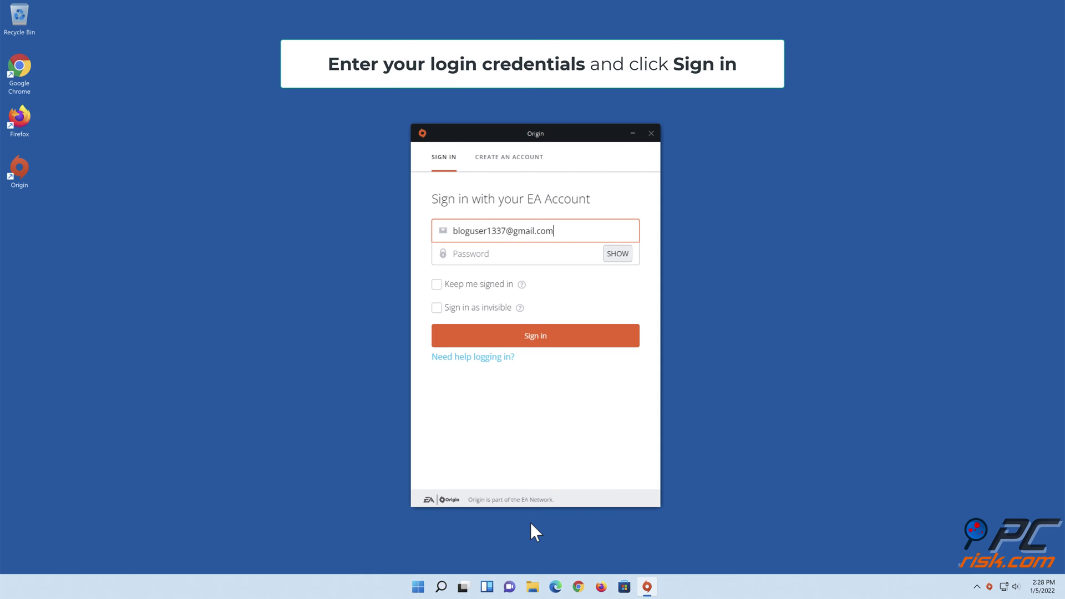
- Sign in to the EA account again, then close the Origin client
{"action": "left_click", "coordinate": [523, 260]}
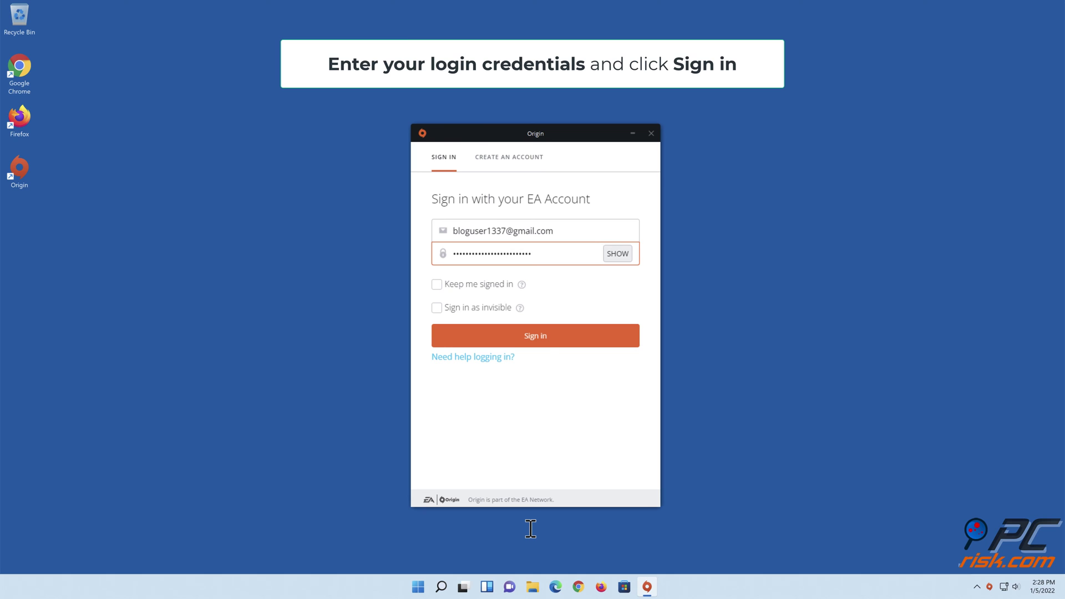
{"action": "left_click", "coordinate": [537, 339]}
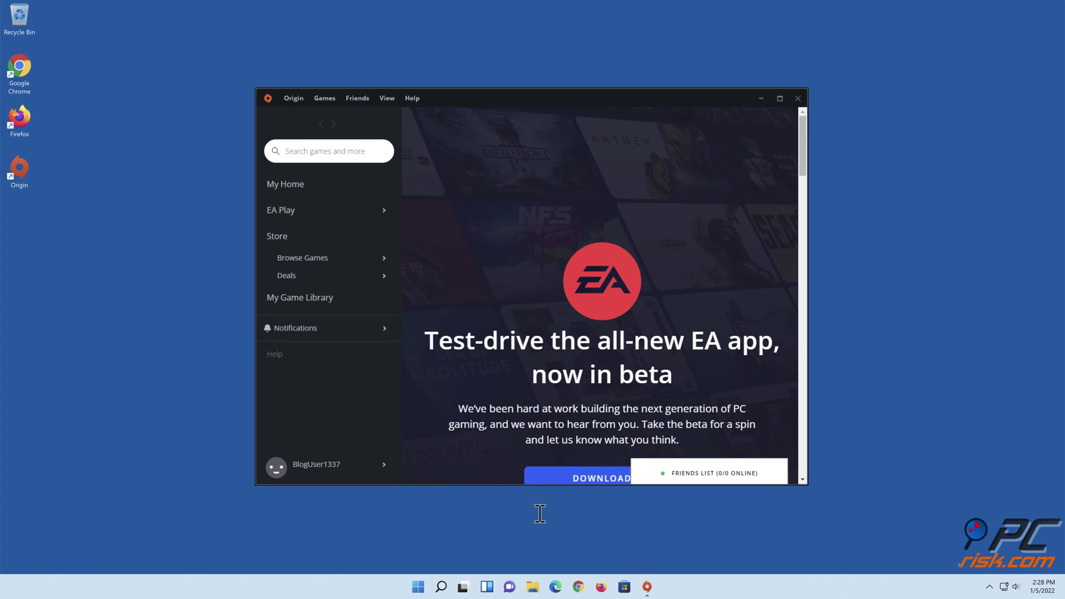
{"action": "left_click", "coordinate": [798, 99]}
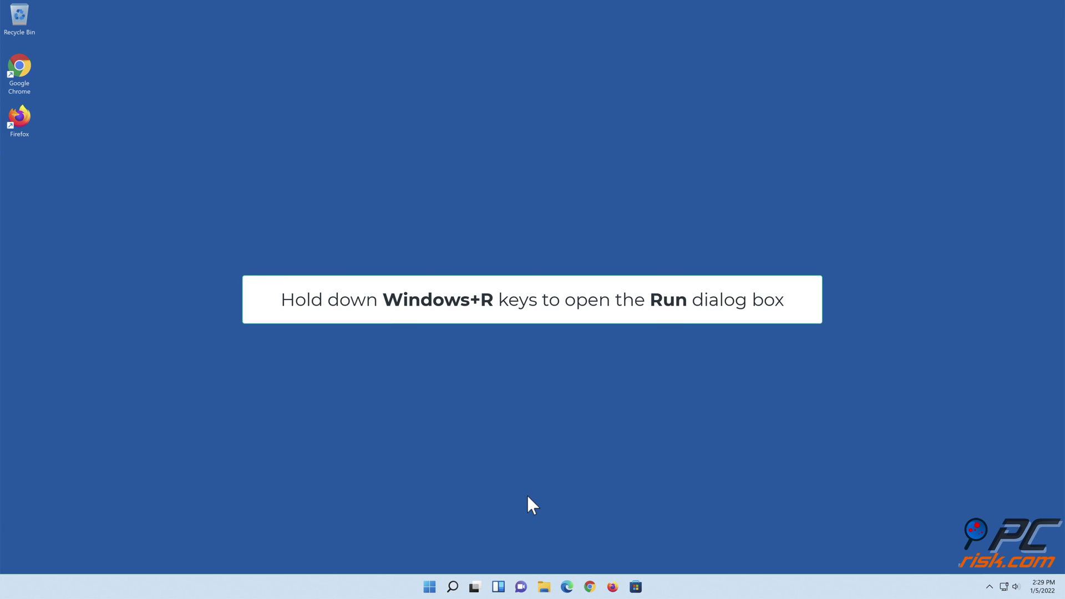
- Run firewall.cpl from the Run dialog to reach Windows Defender Firewall settings
{"action": "key", "text": "super+r"}
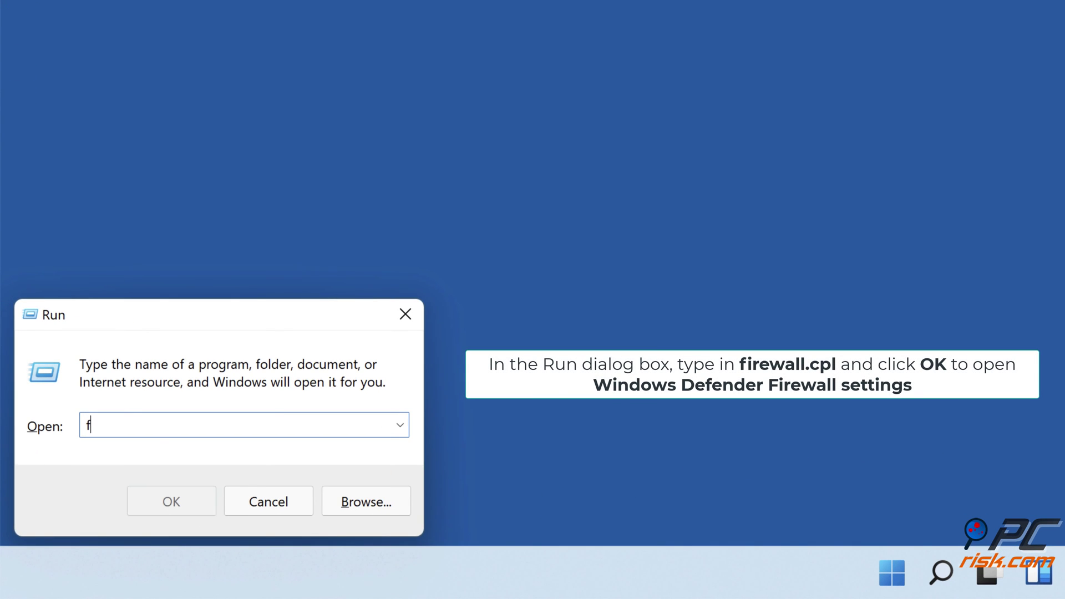
{"action": "type", "text": "irewall"}
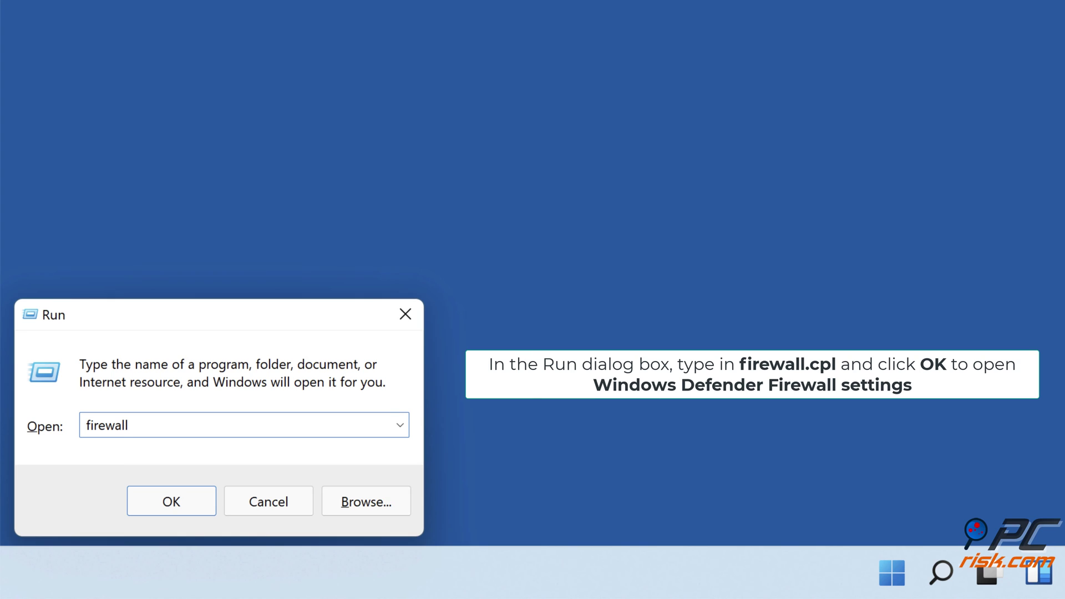
{"action": "type", "text": "pl"}
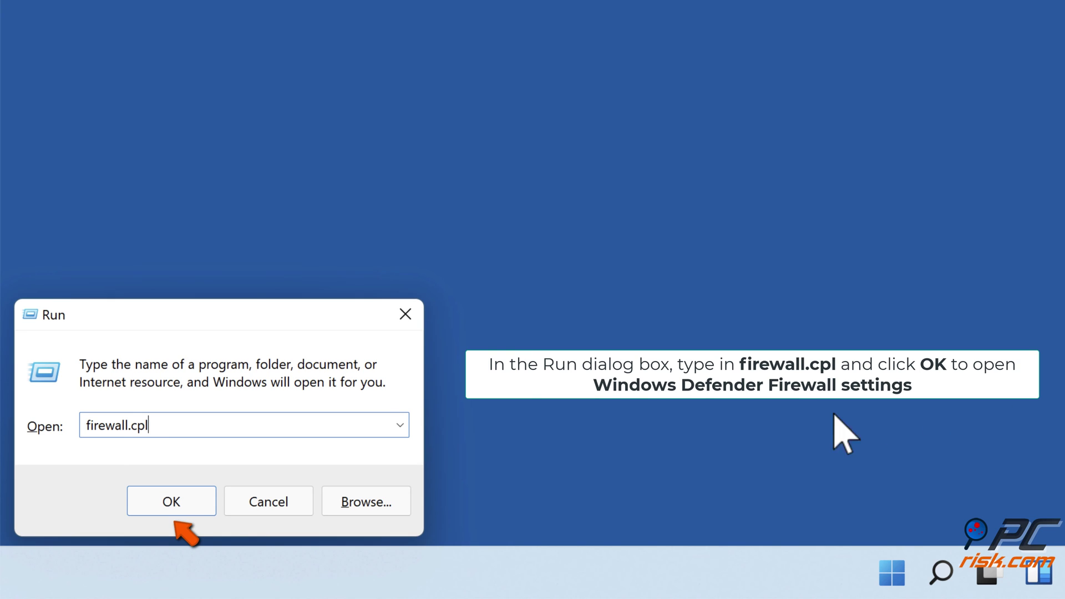
{"action": "left_click", "coordinate": [174, 512]}
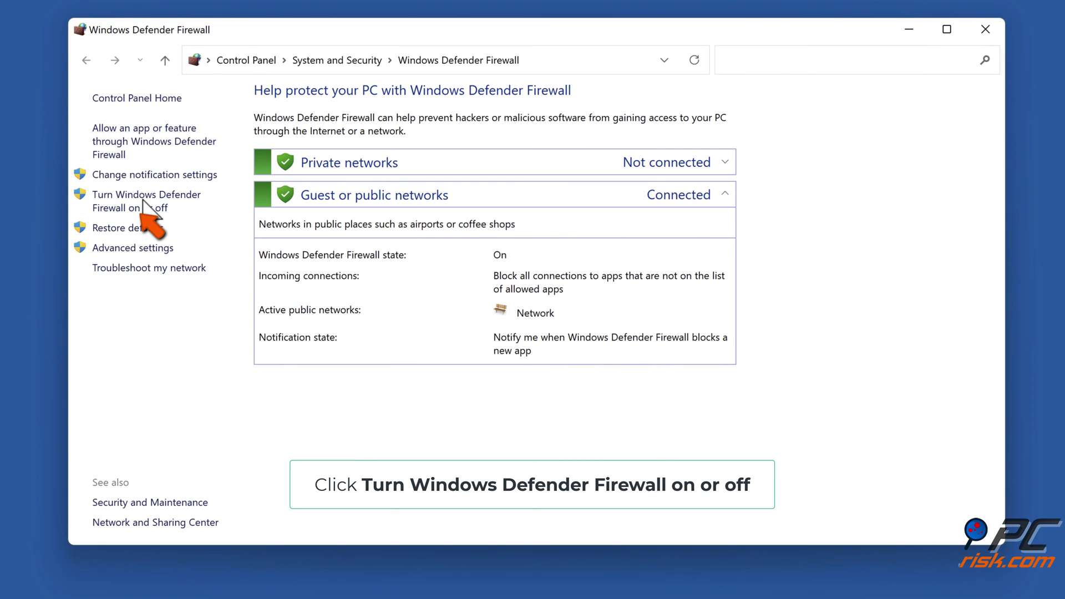
- Switch Windows Defender Firewall to Off for private and public networks, apply, and close the window
{"action": "left_click", "coordinate": [143, 200]}
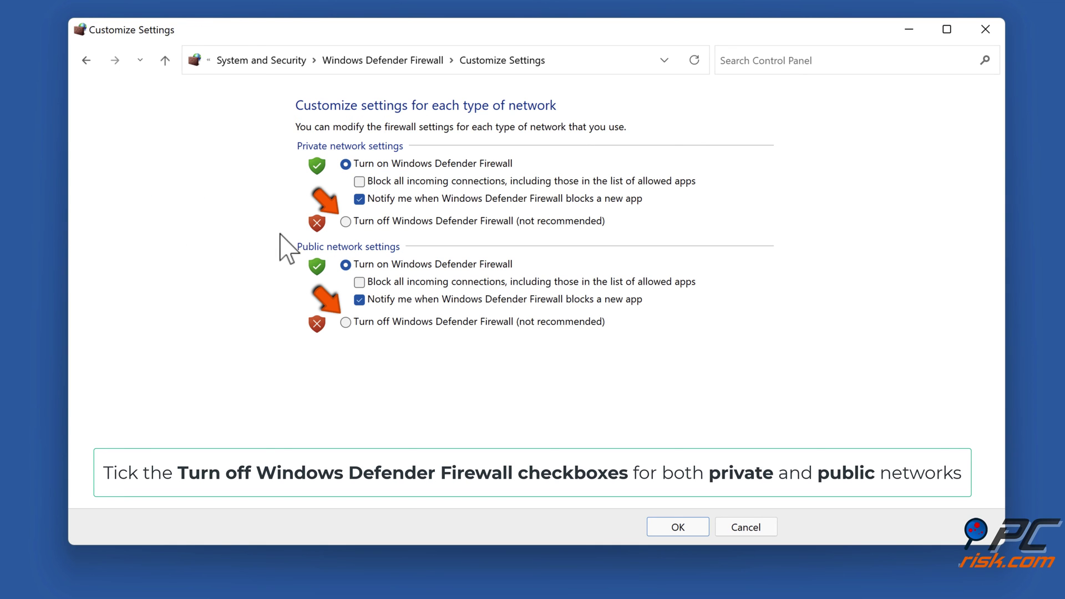
{"action": "left_click", "coordinate": [345, 222]}
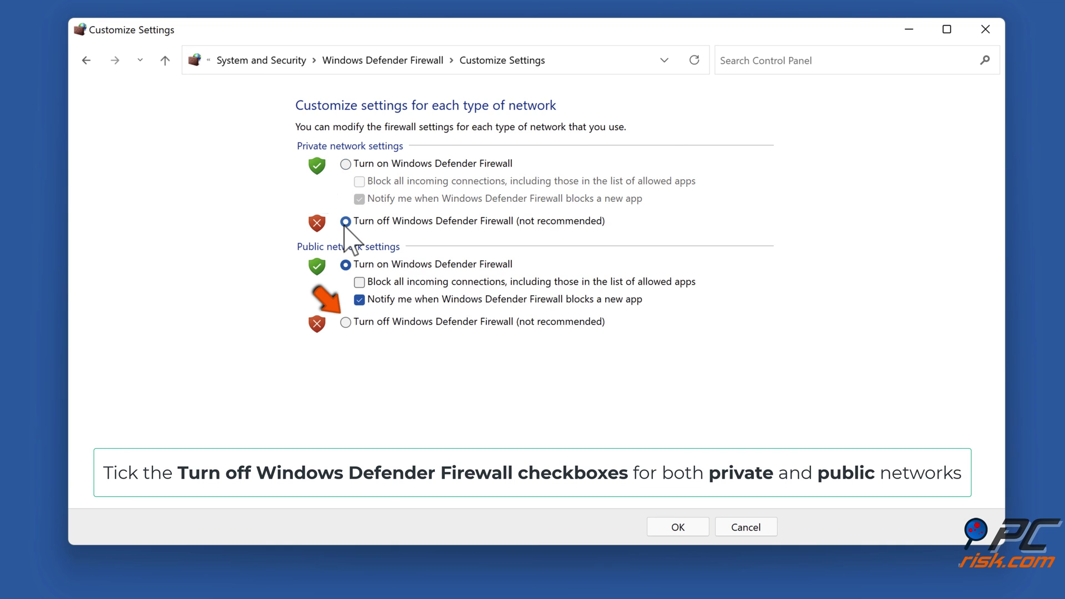
{"action": "left_click", "coordinate": [346, 324]}
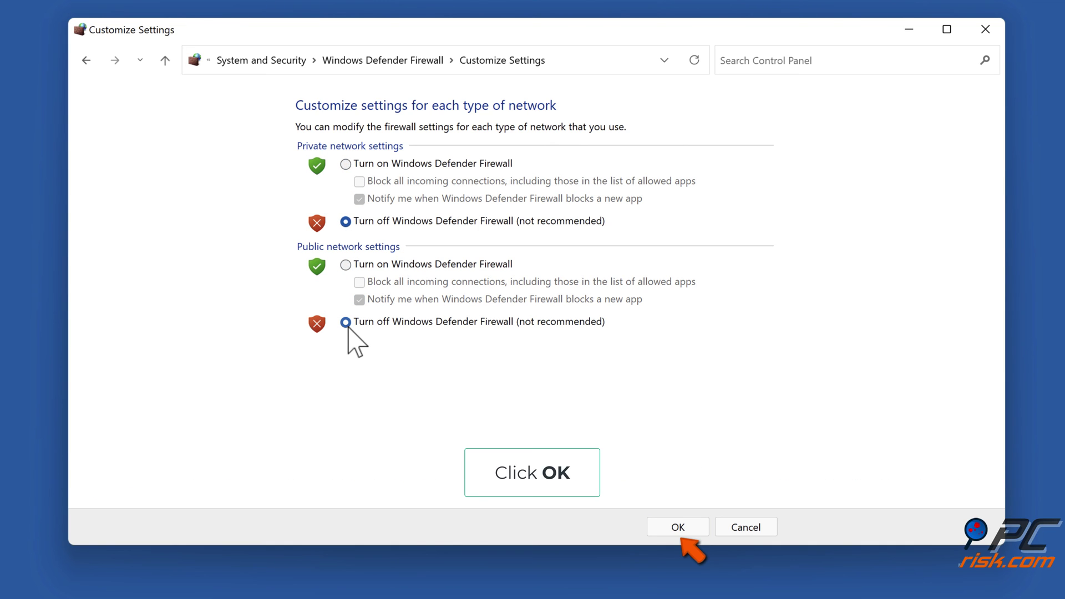
{"action": "left_click", "coordinate": [677, 527]}
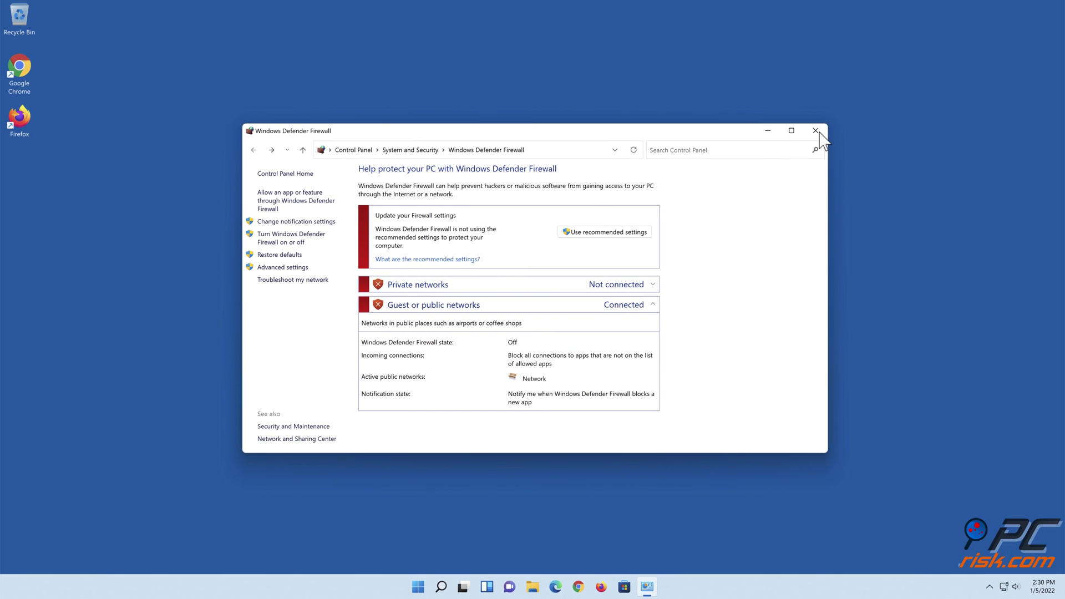
{"action": "left_click", "coordinate": [814, 136]}
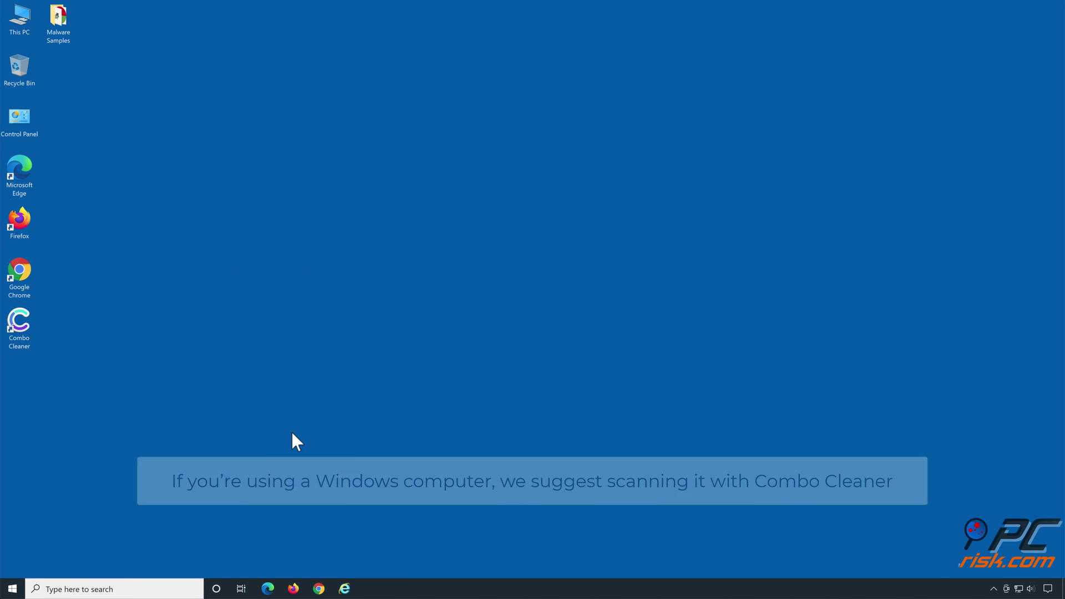
- Launch Combo Cleaner, run a quick scan and move all 21 detected threats to quarantine
{"action": "double_click", "coordinate": [19, 329]}
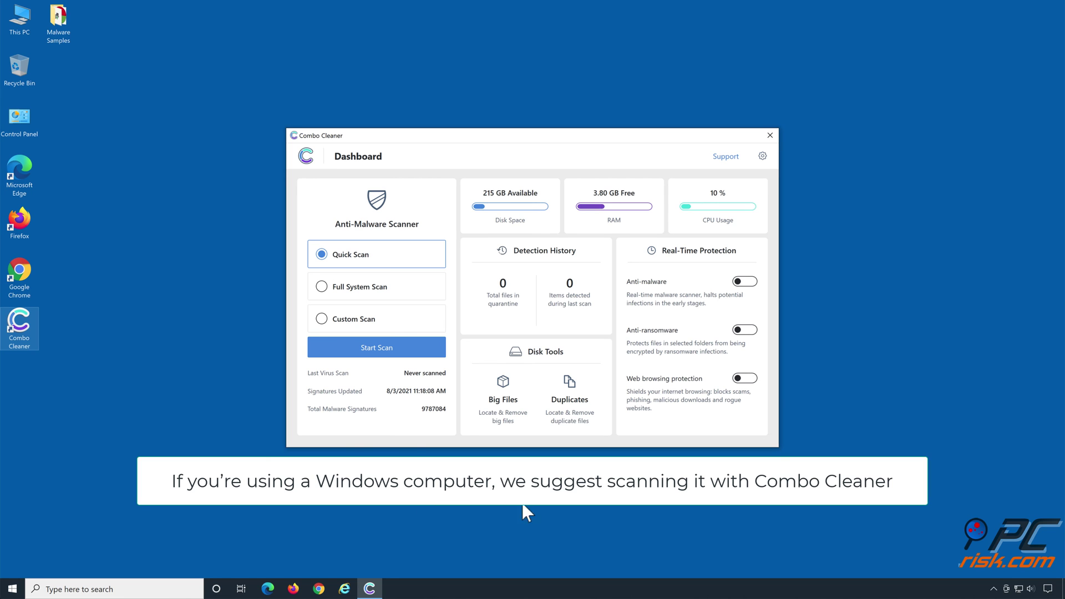
{"action": "left_click", "coordinate": [376, 348]}
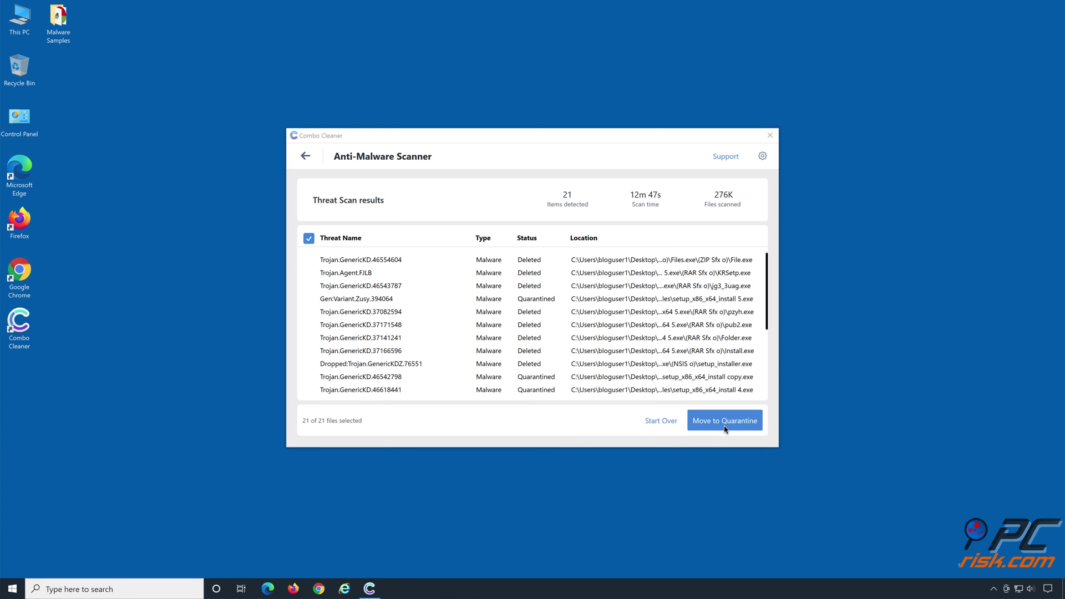
{"action": "left_click", "coordinate": [725, 421]}
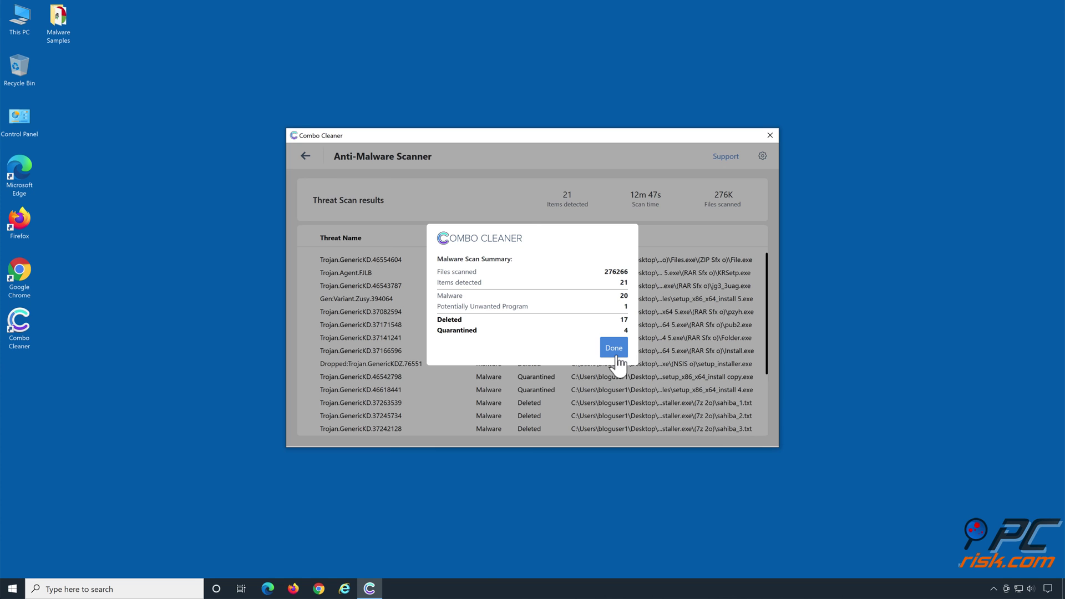
{"action": "left_click", "coordinate": [617, 354]}
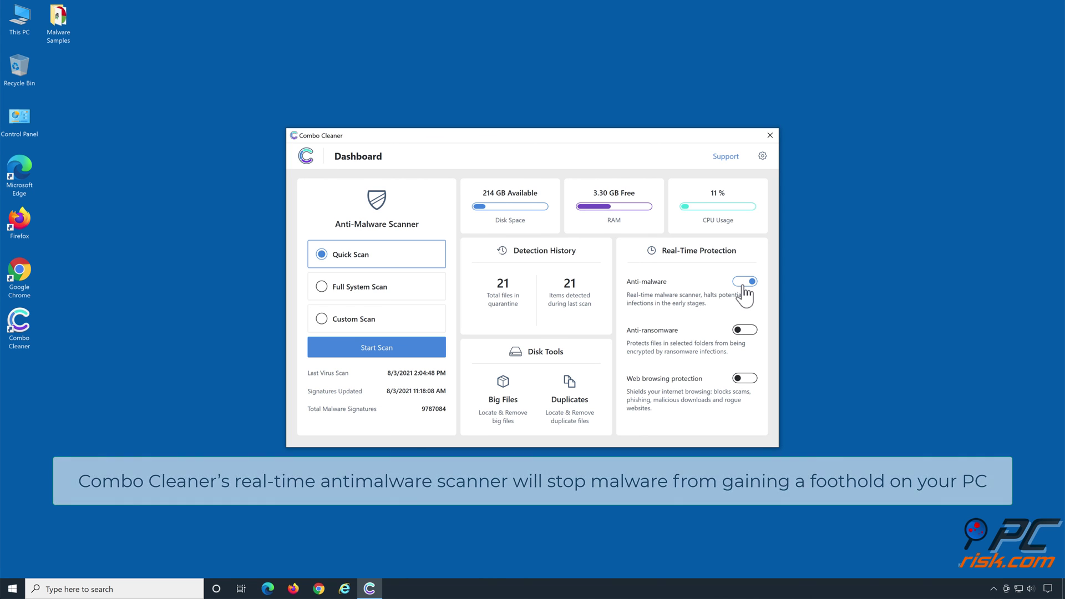
- Enable anti-ransomware protection with Libraries > Documents as a protected folder, then return to the dashboard
{"action": "left_click", "coordinate": [745, 330]}
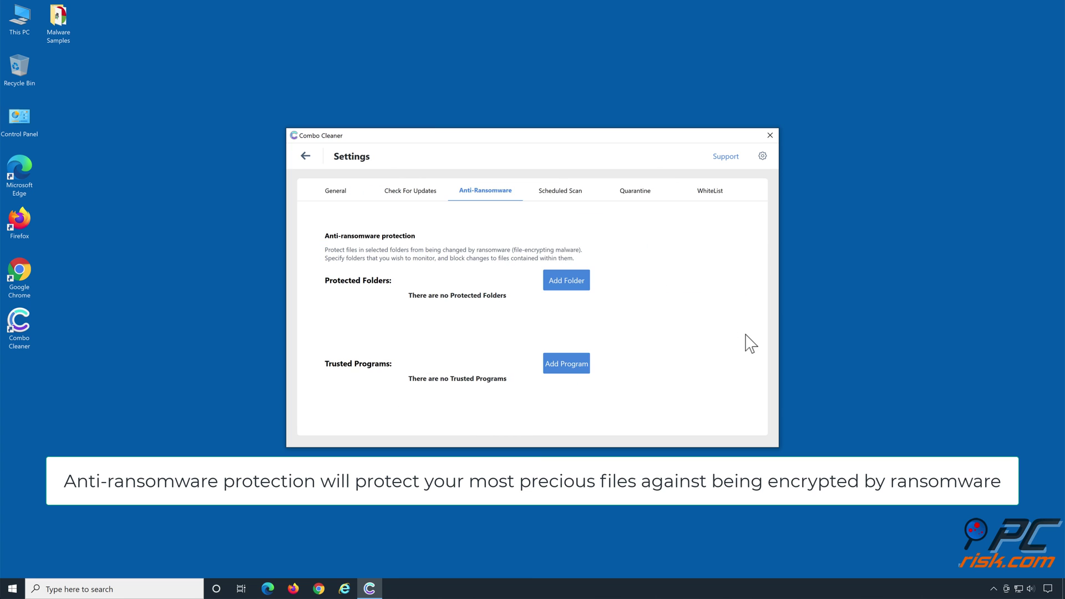
{"action": "left_click", "coordinate": [564, 282]}
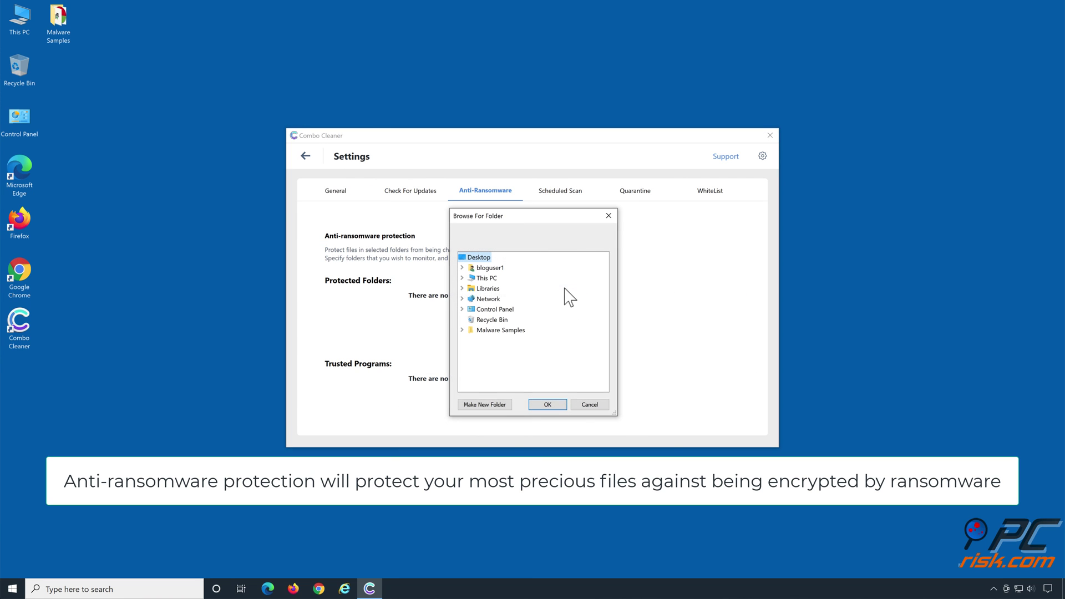
{"action": "left_click", "coordinate": [462, 288]}
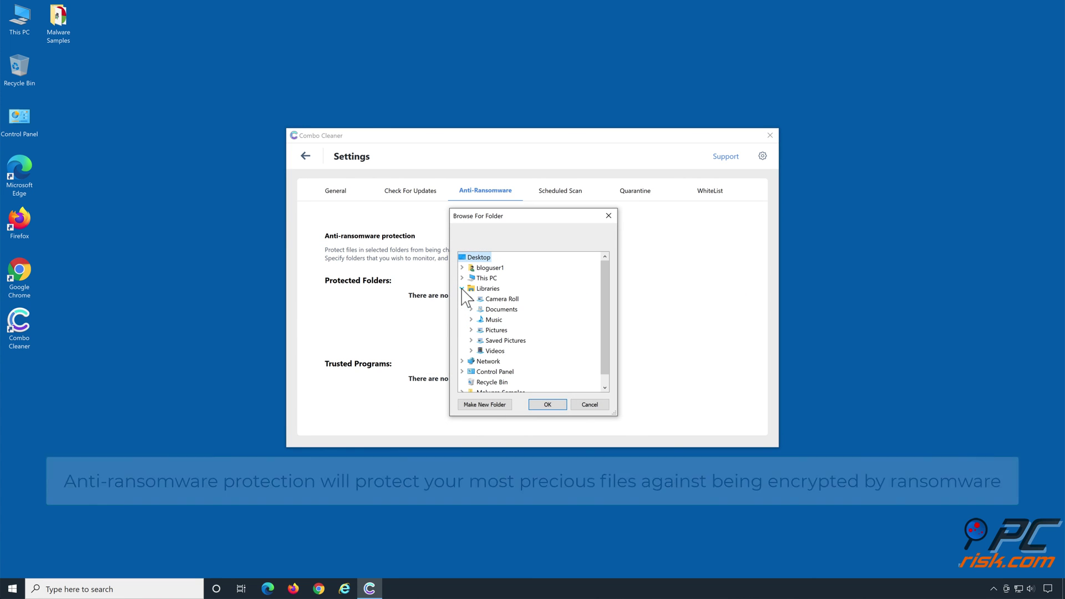
{"action": "double_click", "coordinate": [502, 309]}
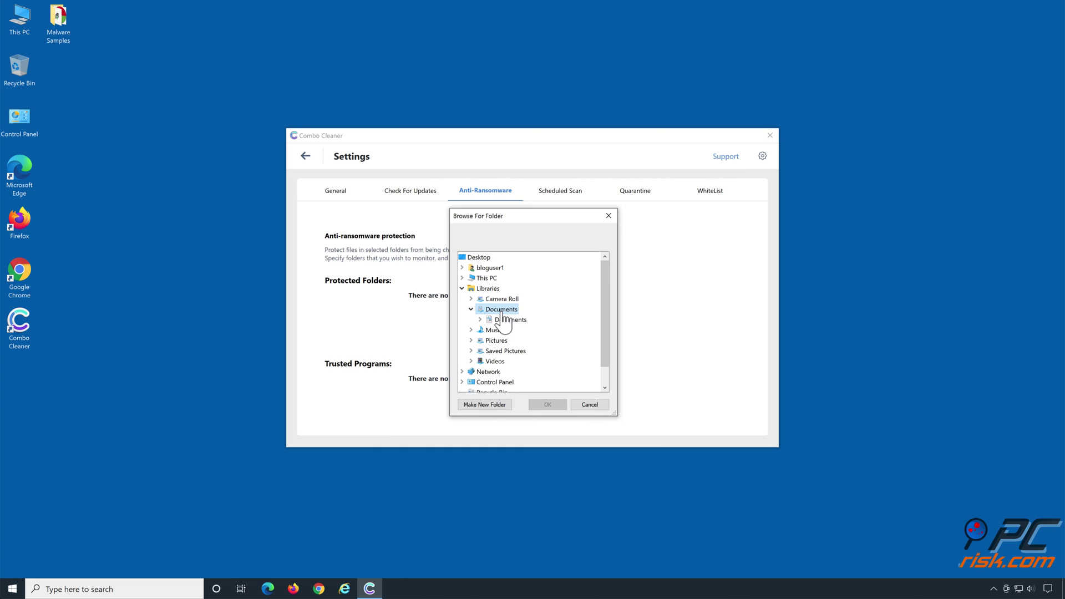
{"action": "left_click", "coordinate": [504, 323]}
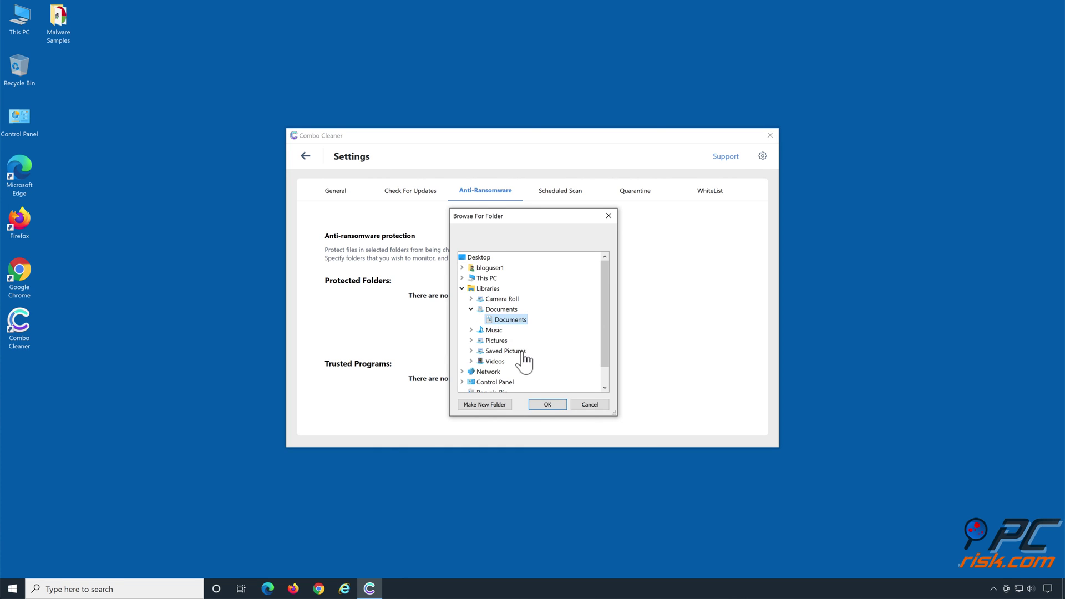
{"action": "left_click", "coordinate": [548, 406]}
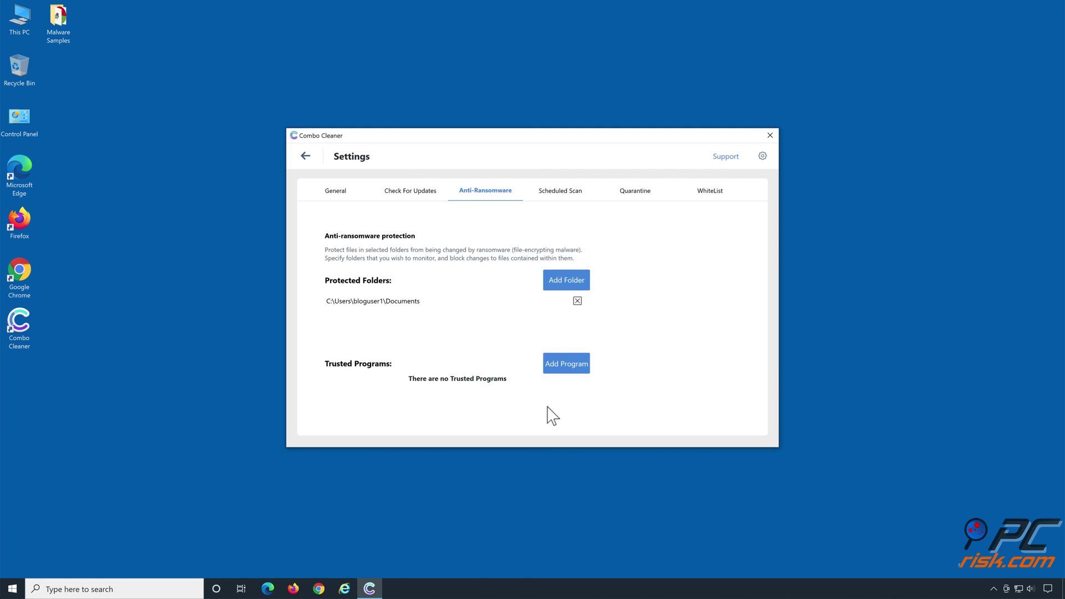
{"action": "left_click", "coordinate": [306, 156]}
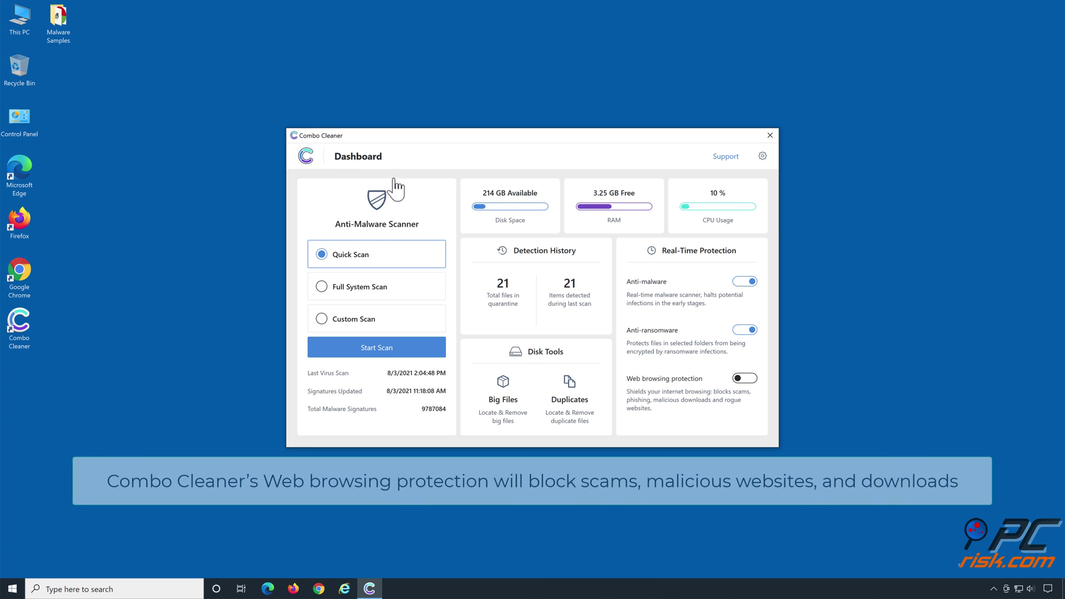